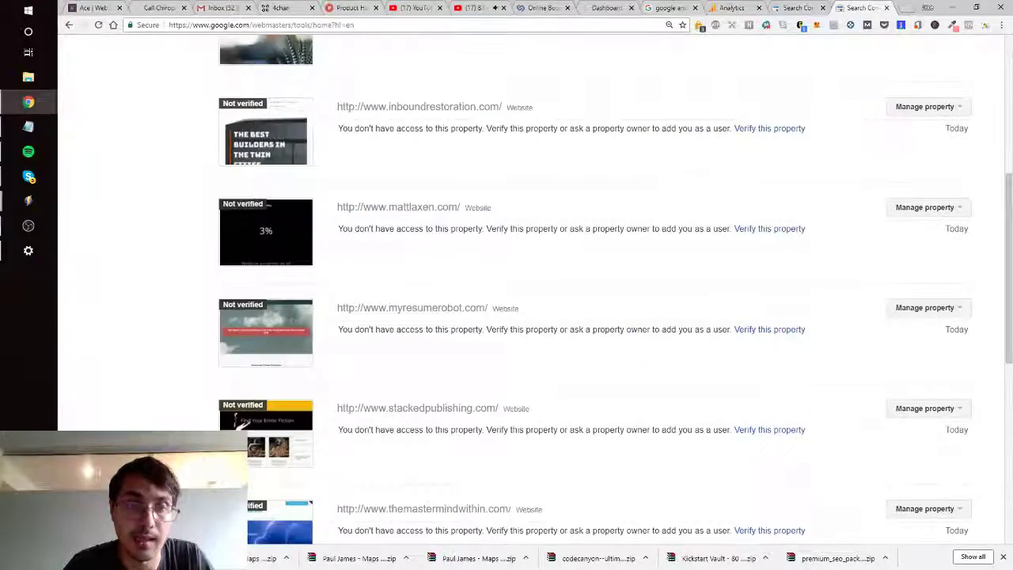
Look over the Search Console property list and open bestorangecountydentist.com in a new tab.
scroll(417, 174, up, 5)
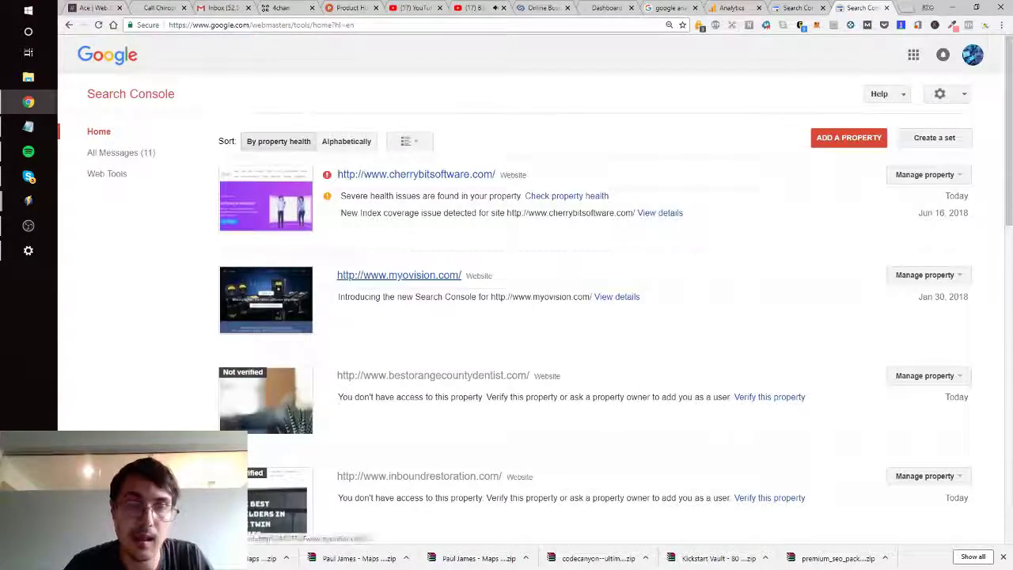
scroll(399, 275, down, 2)
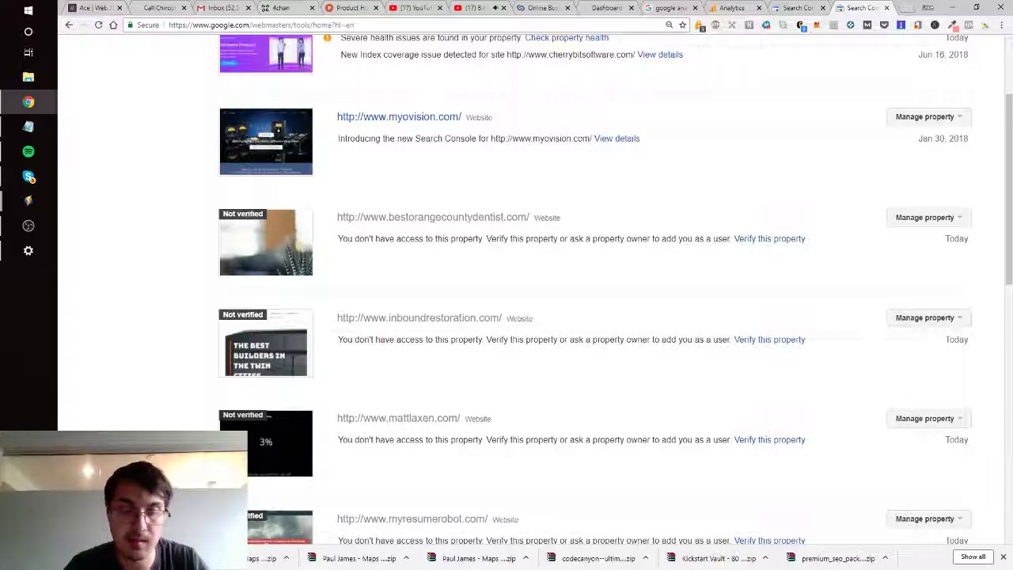
key(ctrl+t)
text(b)
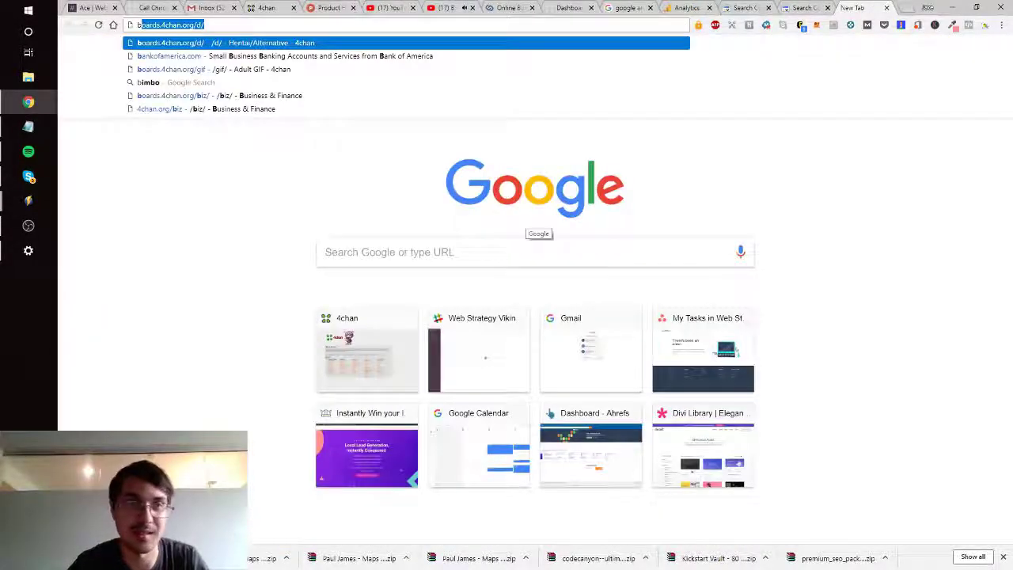
text(e)
key(Return)
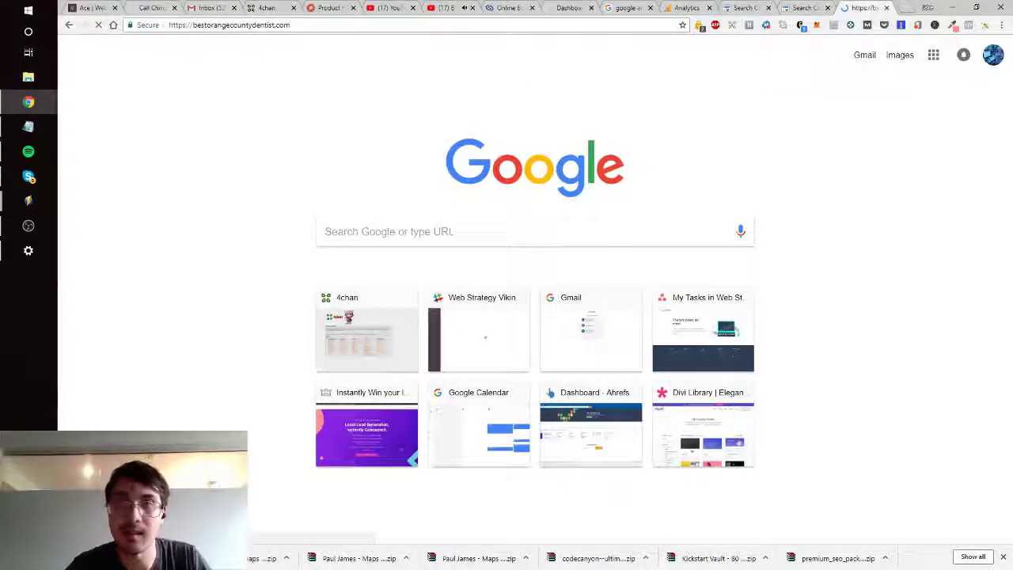
key(ctrl+l)
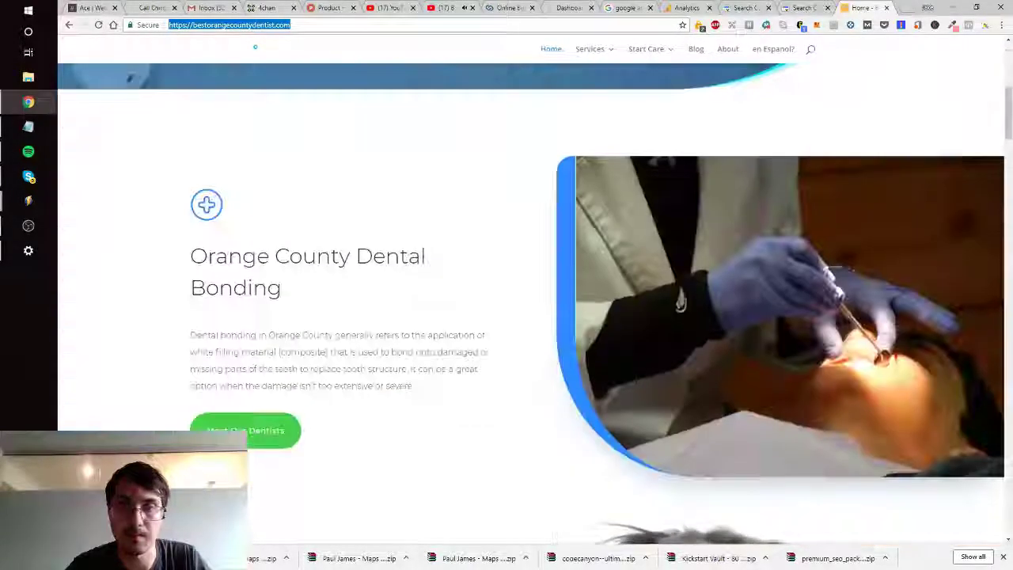
Open callchiropractic.com in a new tab and look over its homepage.
key(ctrl+t)
text(callchiropractic.com)
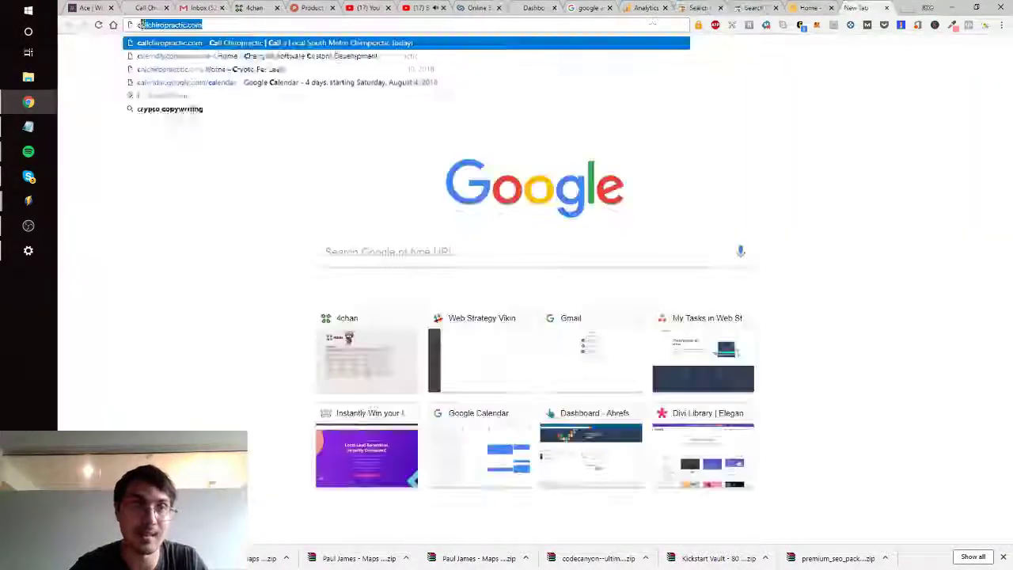
key(Return)
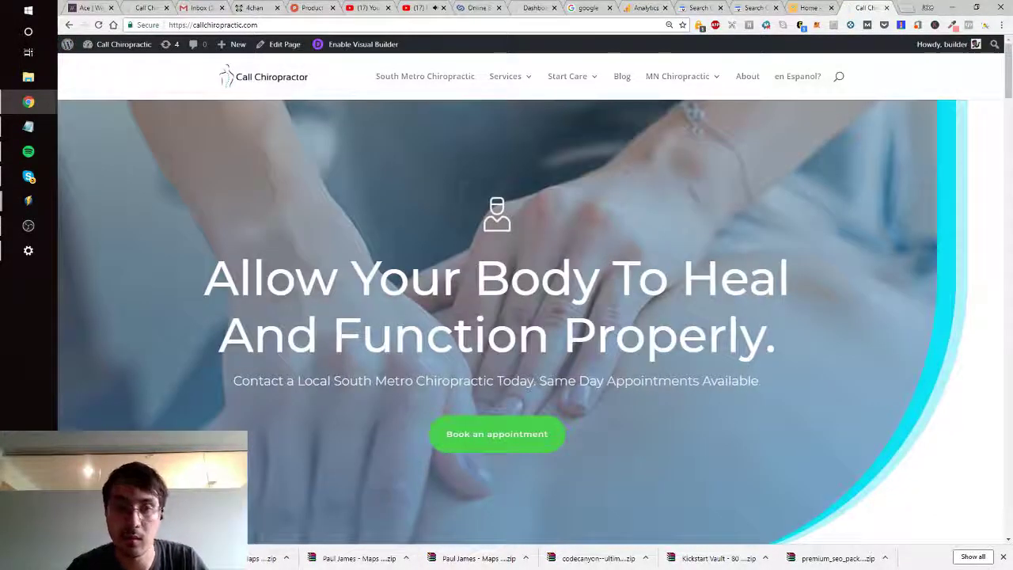
mouse_move(476, 269)
mouse_down()
mouse_move(775, 348)
mouse_move(758, 380)
mouse_up()
scroll(506, 317, down, 10)
scroll(506, 317, up, 6)
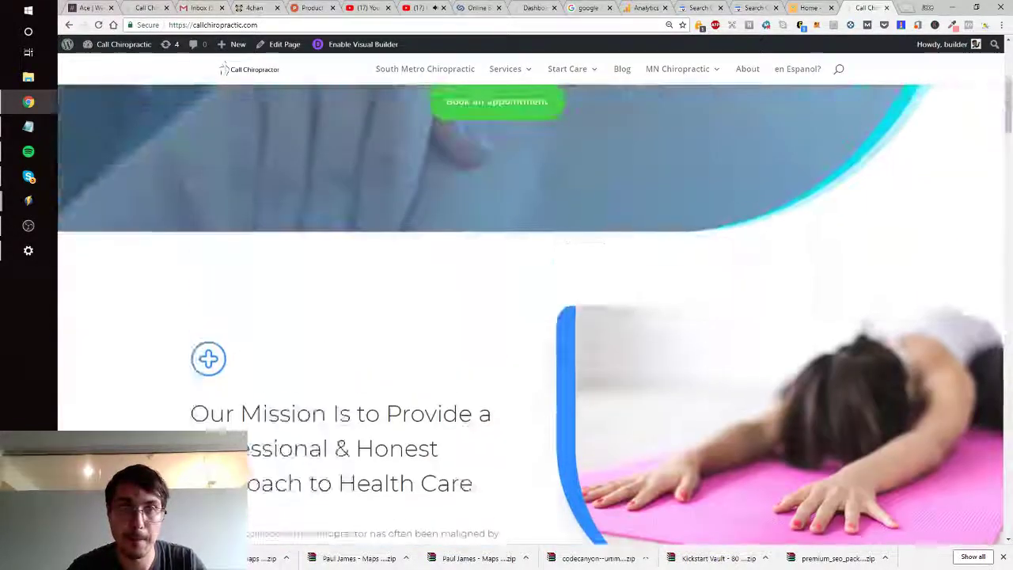
scroll(507, 317, up, 5)
Open webstrategyviking.com in a new tab and highlight its "Local Lead Generation, Instantly Conquered." headline.
key(ctrl+t)
text(we)
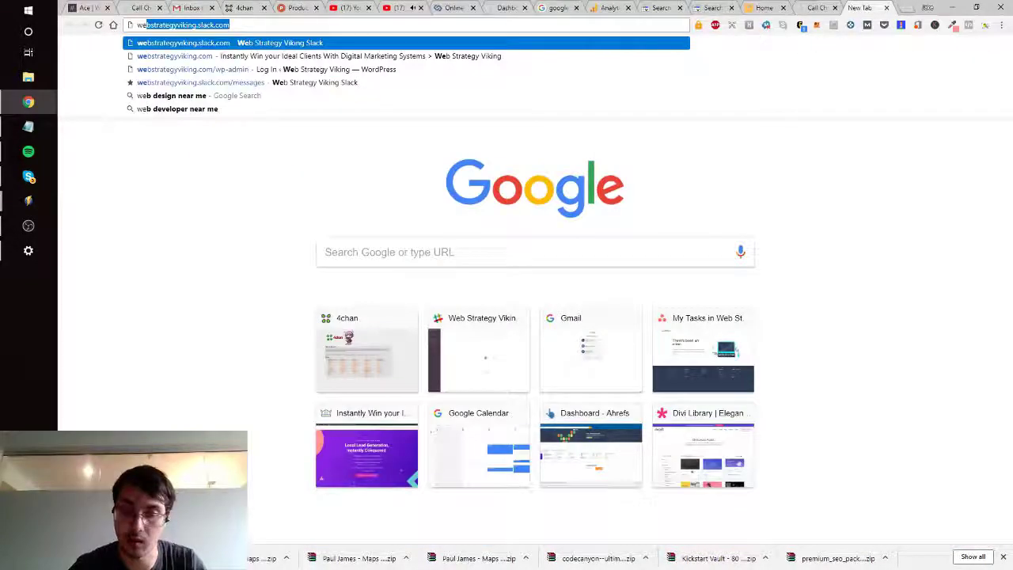
text(bstrategyviking.com)
key(Return)
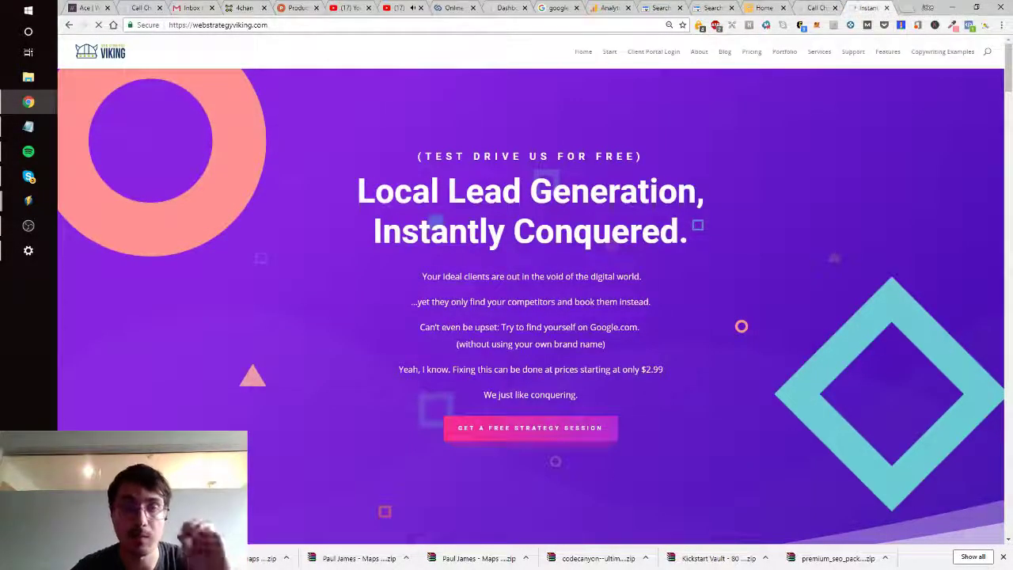
drag(687, 231, 545, 156)
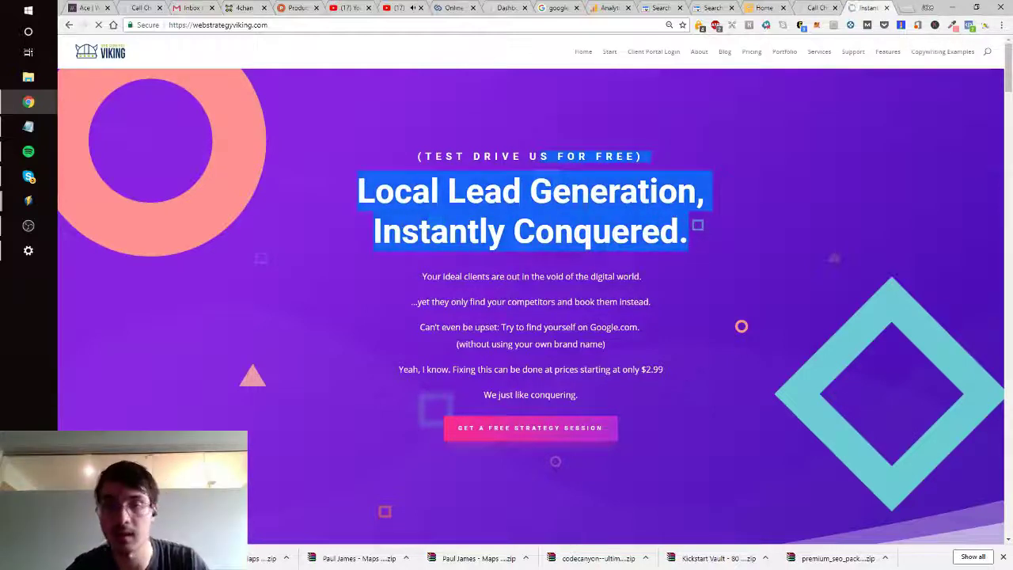
drag(688, 231, 417, 156)
click(413, 155)
click(691, 232)
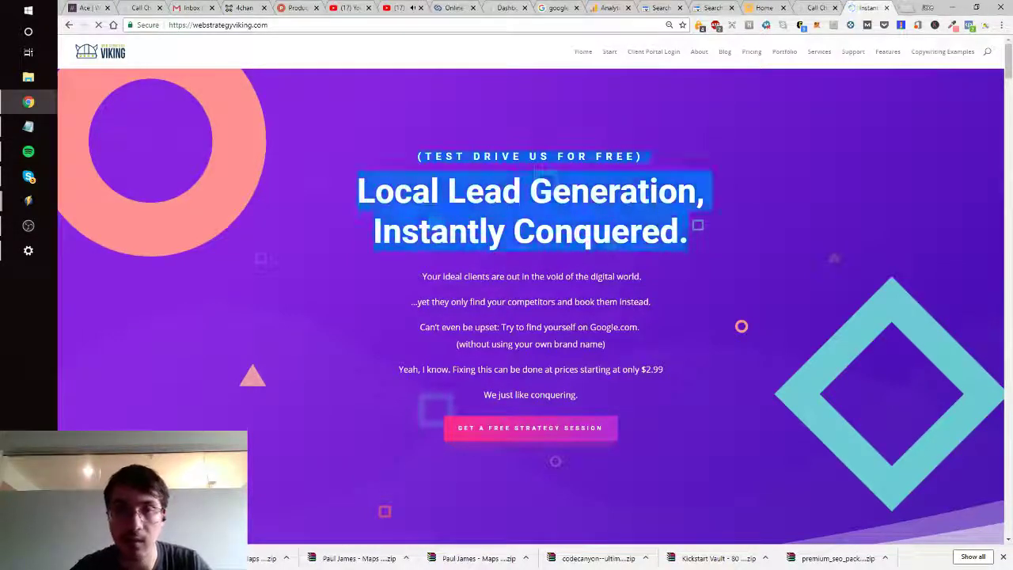
click(414, 156)
Revisit the open dentist, chiropractic and Web Strategy Viking homepages and return to the Search Console property list.
click(765, 8)
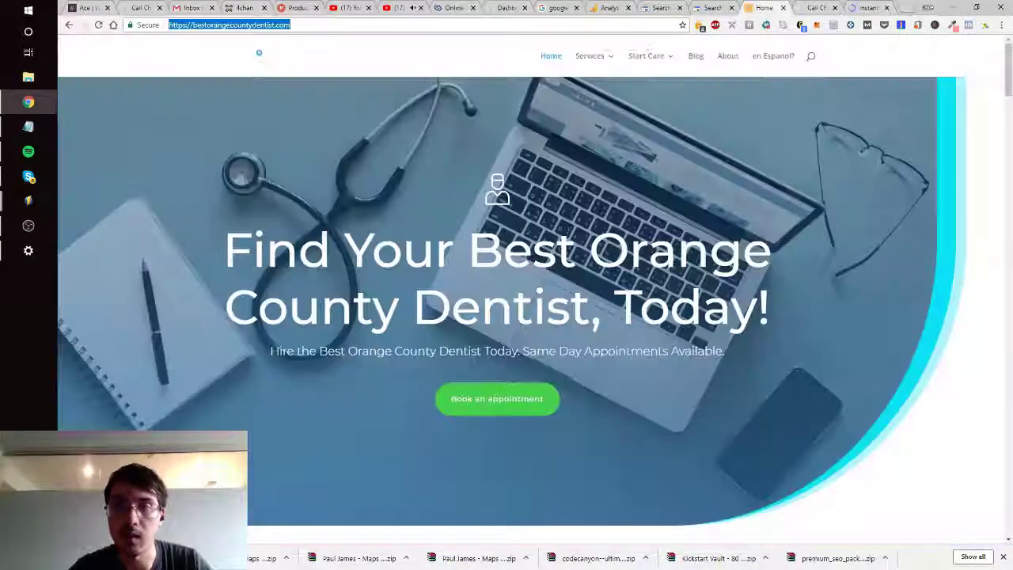
click(817, 8)
click(865, 8)
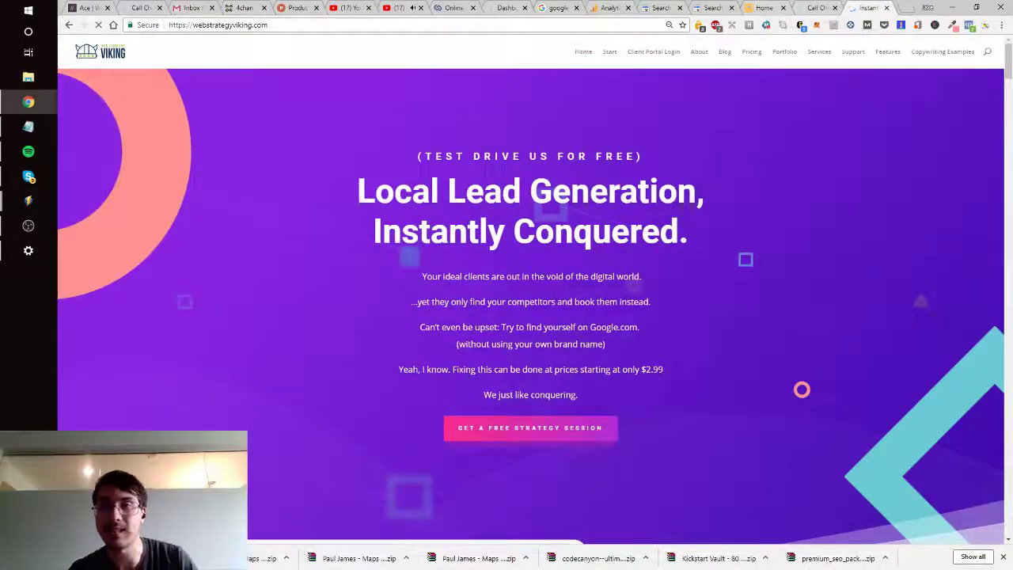
click(712, 8)
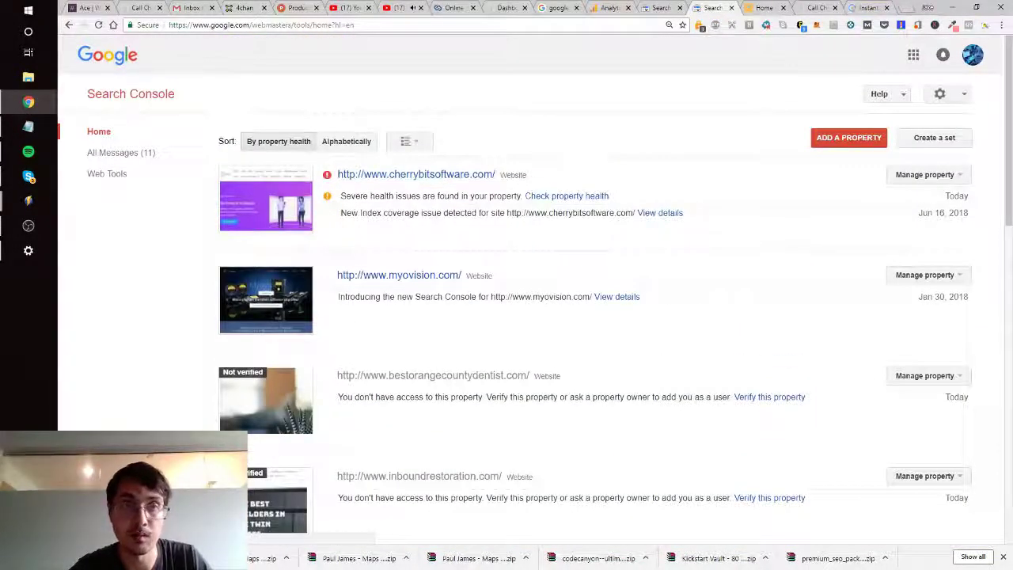
Search Google for "google webmaster" in a new tab.
double_click(270, 25)
key(ctrl+t)
text(google)
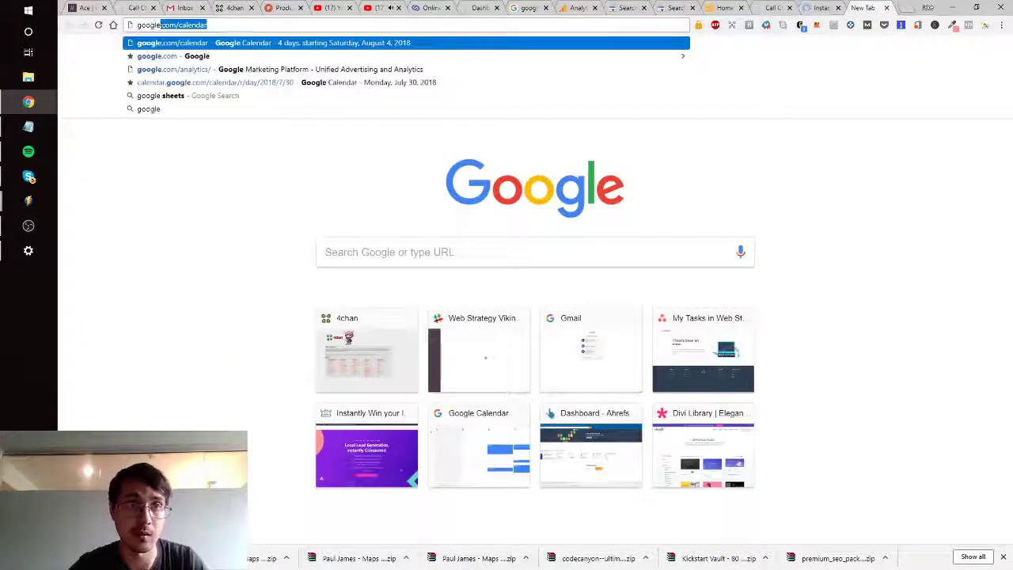
text( webmaster)
key(Return)
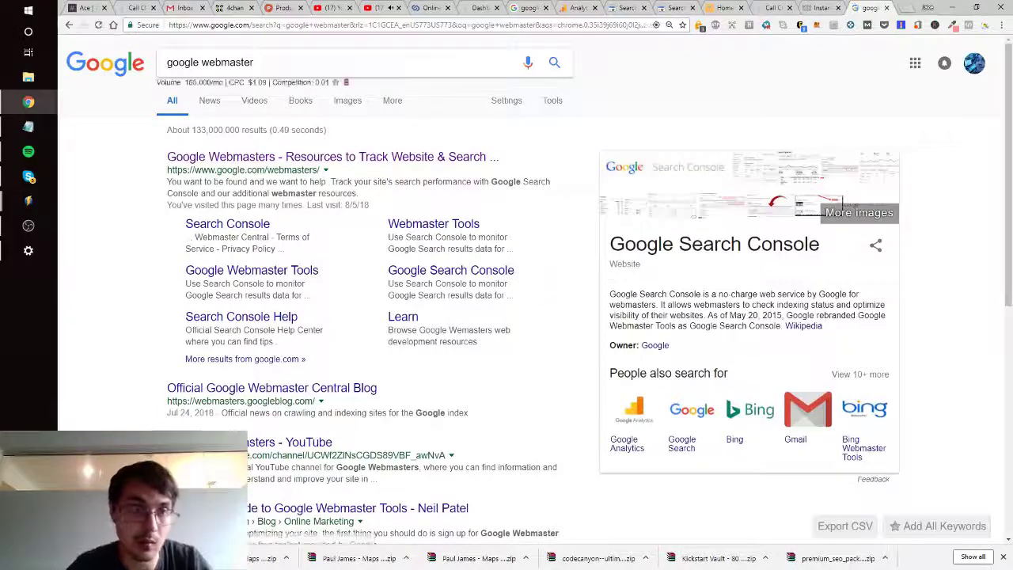
Open Search Console through the Google Webmasters site and look through the property list down to webstrategyviking.com.
drag(320, 171, 238, 170)
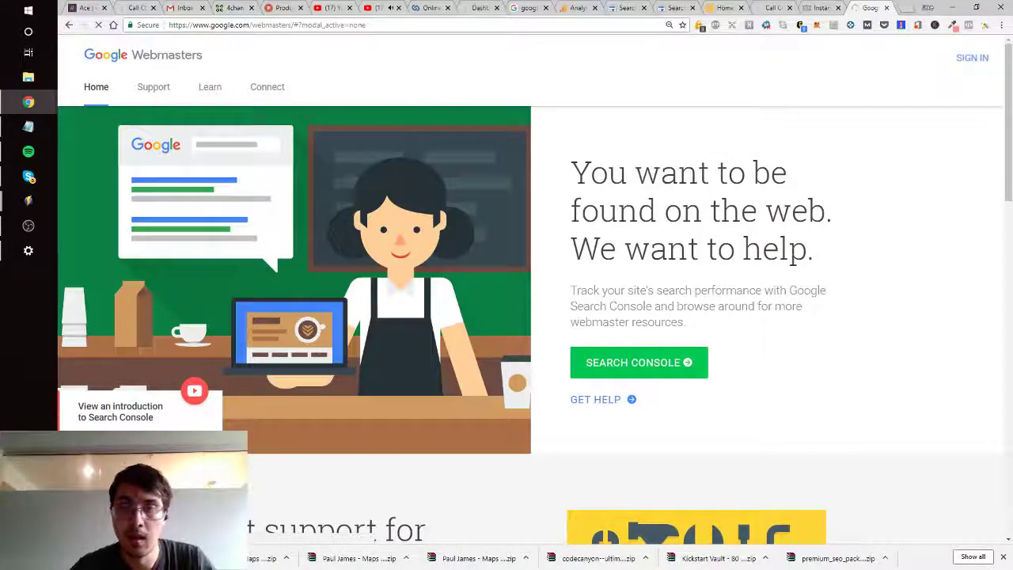
drag(661, 173, 685, 327)
click(656, 362)
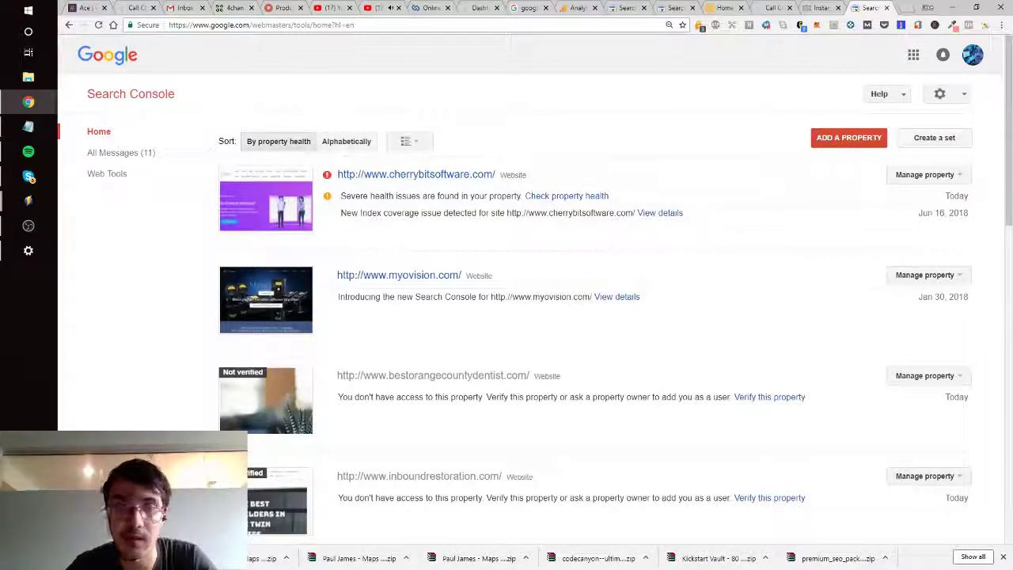
scroll(531, 316, down, 1)
scroll(530, 317, down, 3)
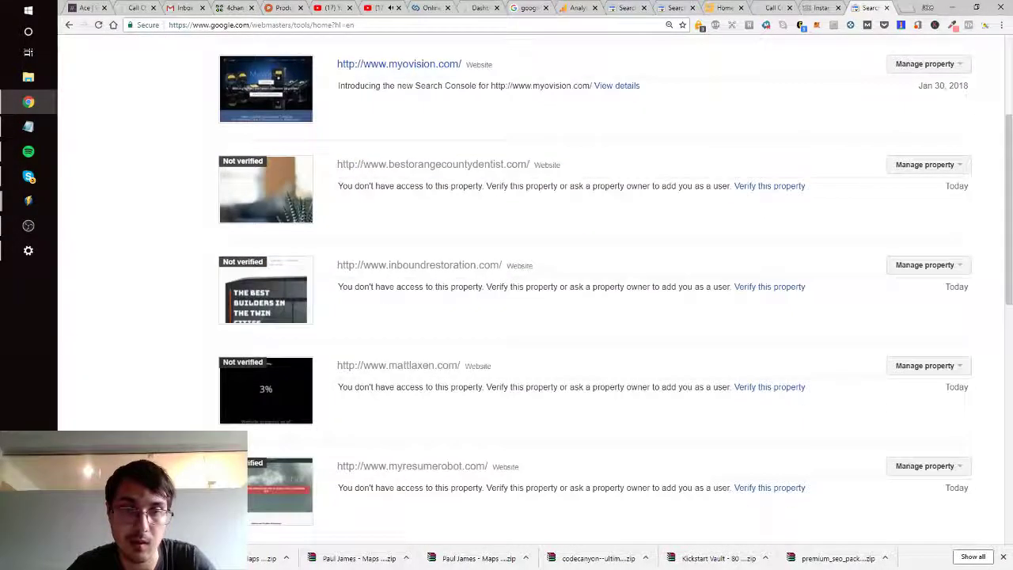
scroll(530, 316, down, 10)
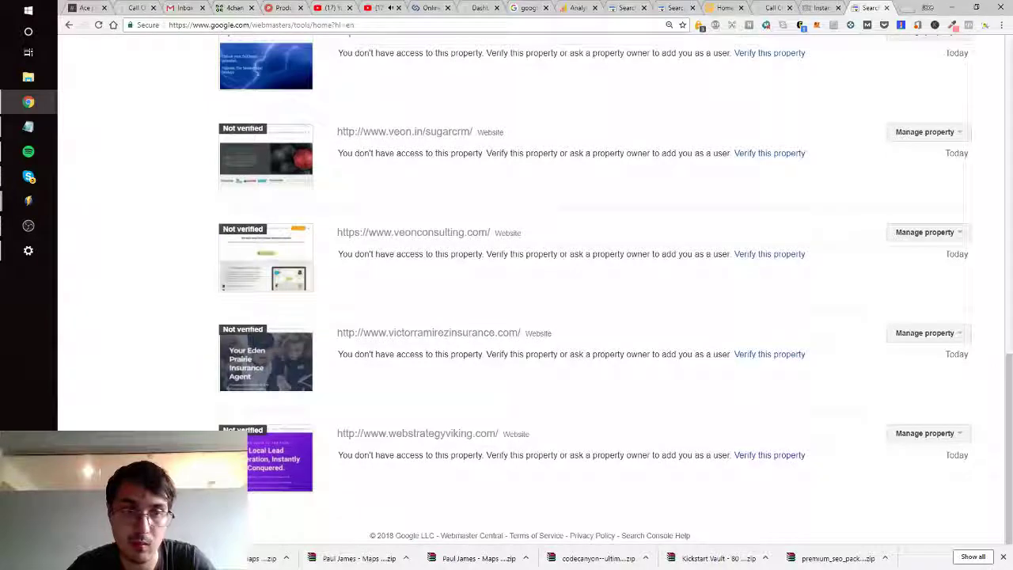
drag(396, 434, 498, 434)
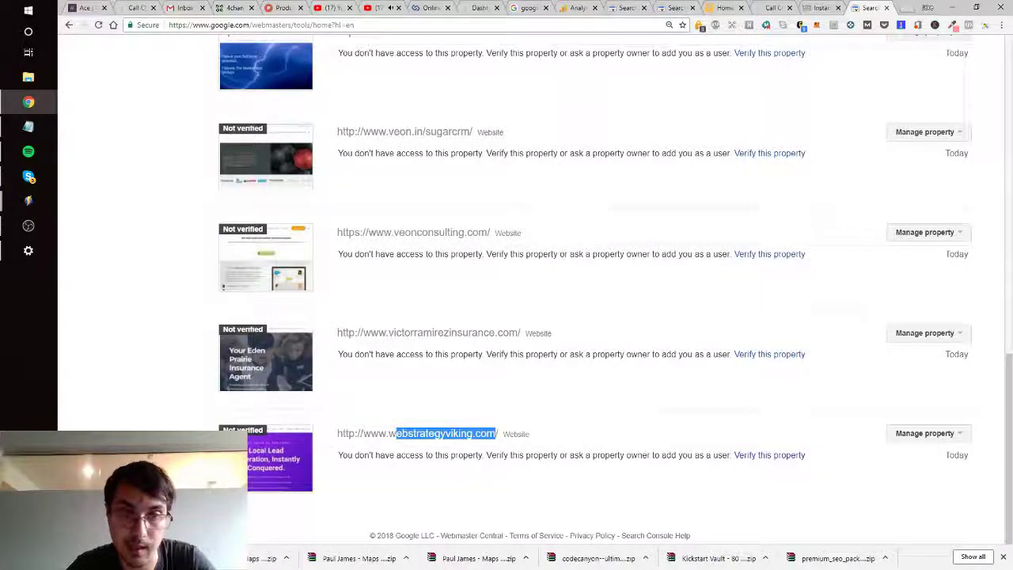
scroll(530, 316, up, 10)
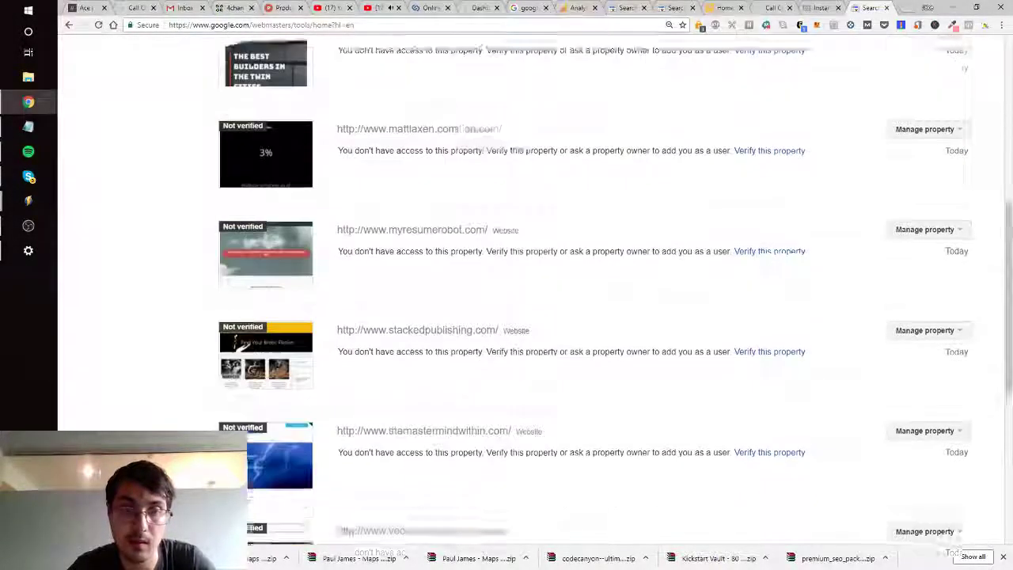
scroll(530, 316, up, 5)
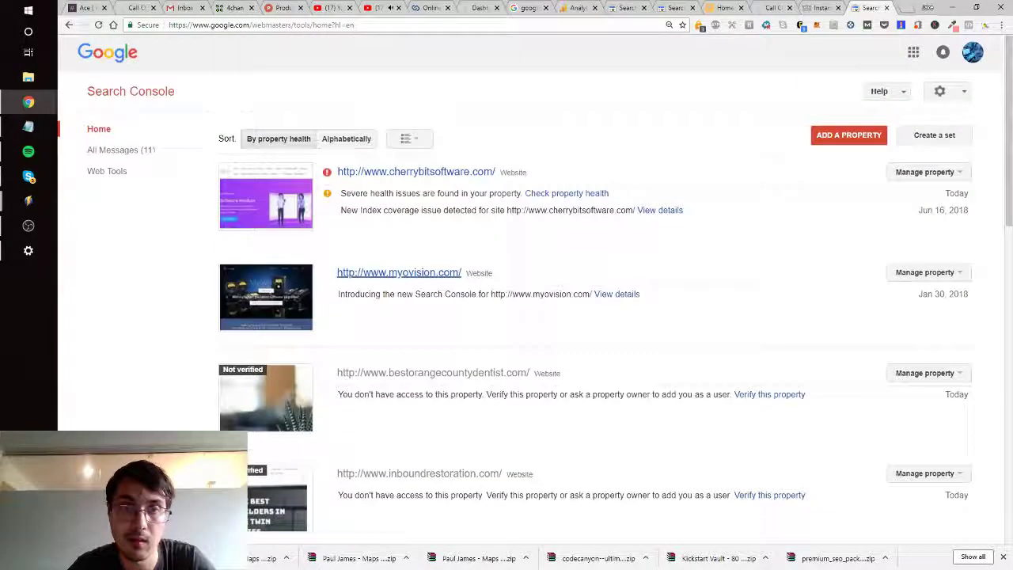
click(776, 8)
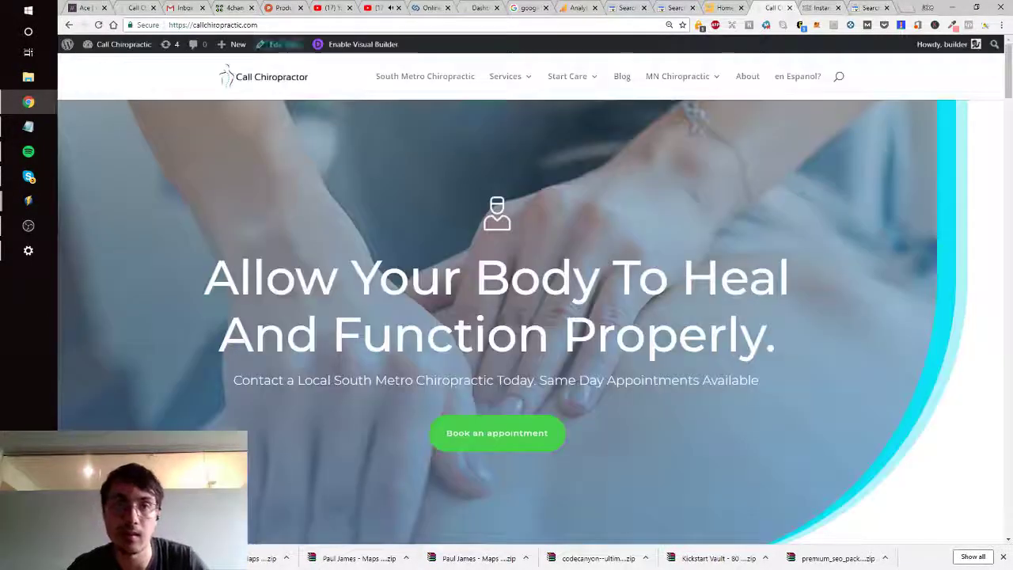
click(258, 26)
click(866, 8)
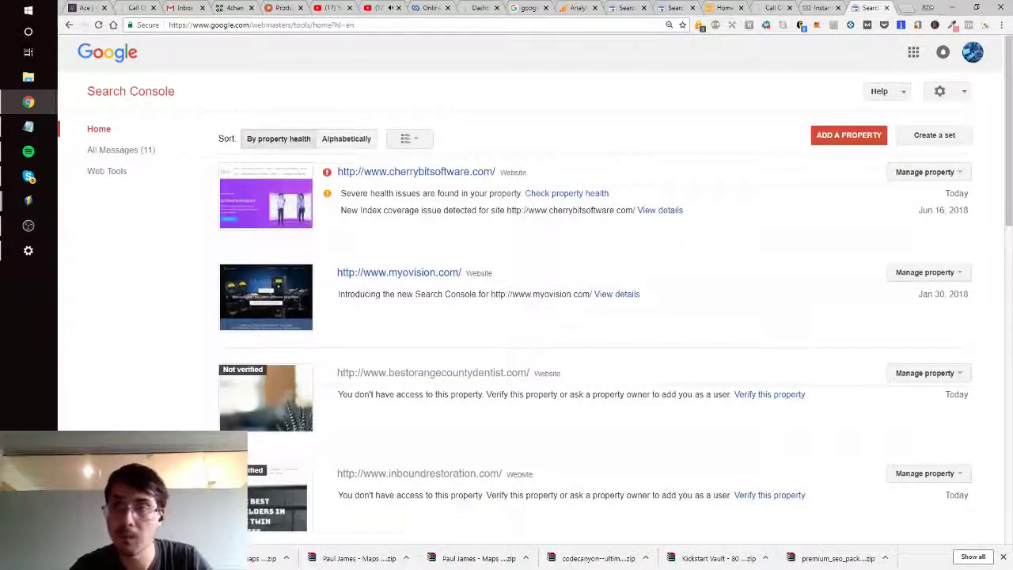
click(848, 134)
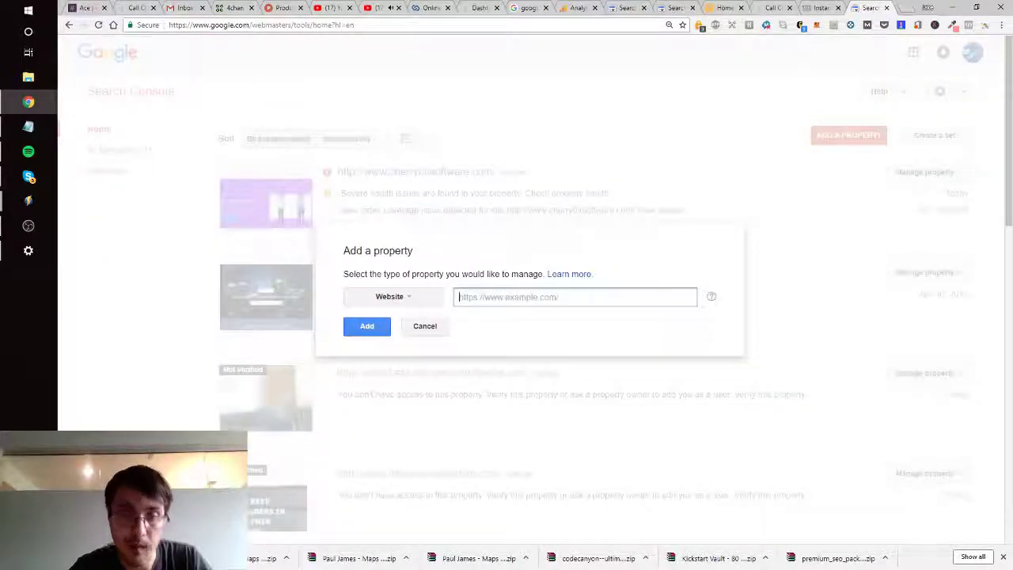
text(https://callchiropractic.com/)
click(393, 296)
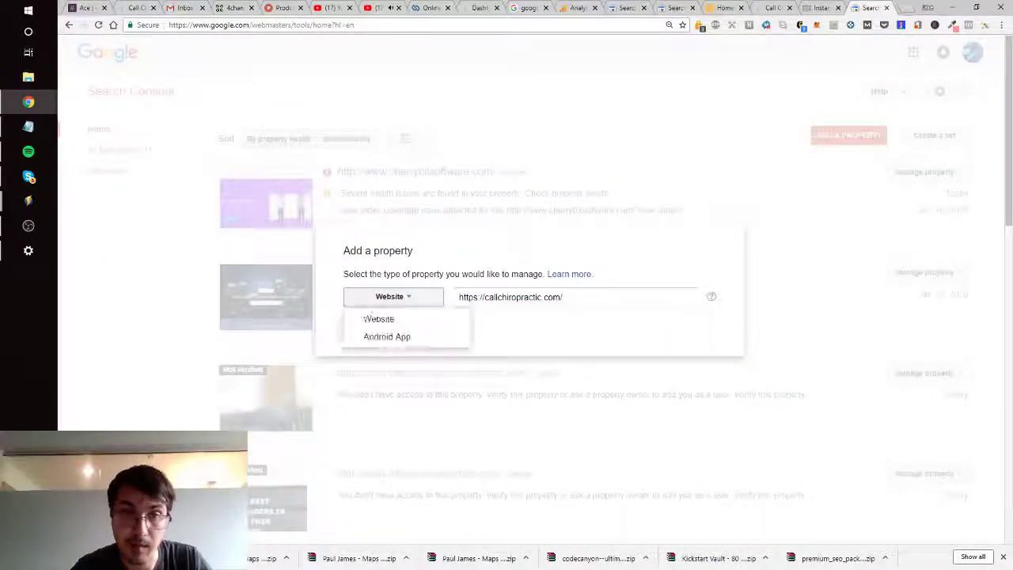
click(379, 319)
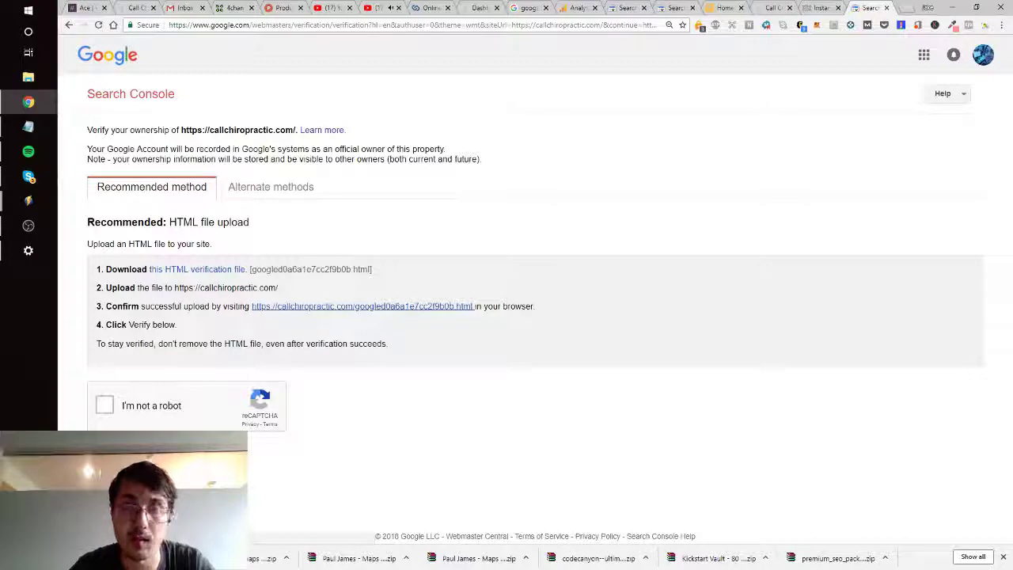
Show the alternate ownership verification methods, check the Google Analytics option and choose HTML tag.
click(271, 187)
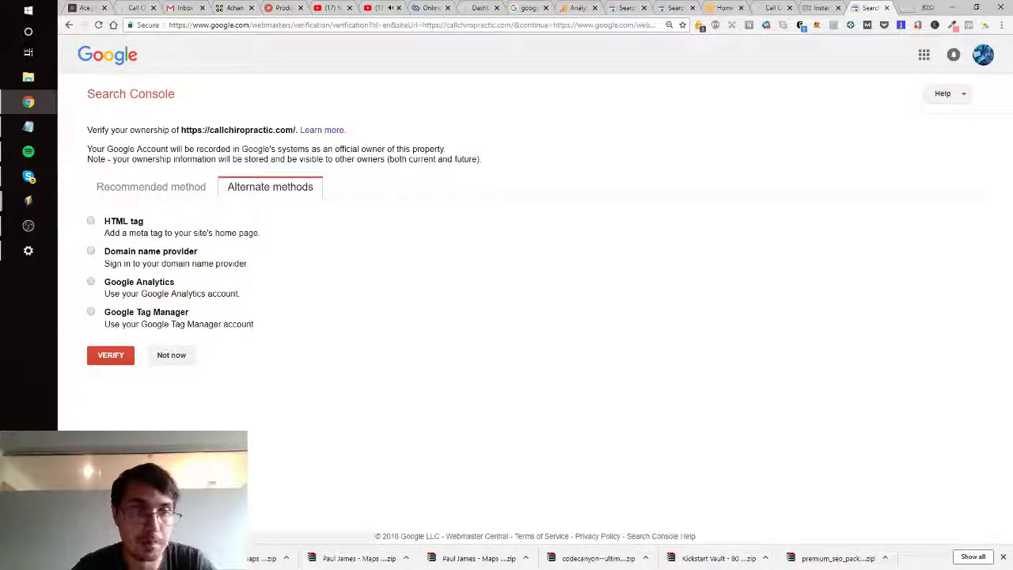
click(91, 282)
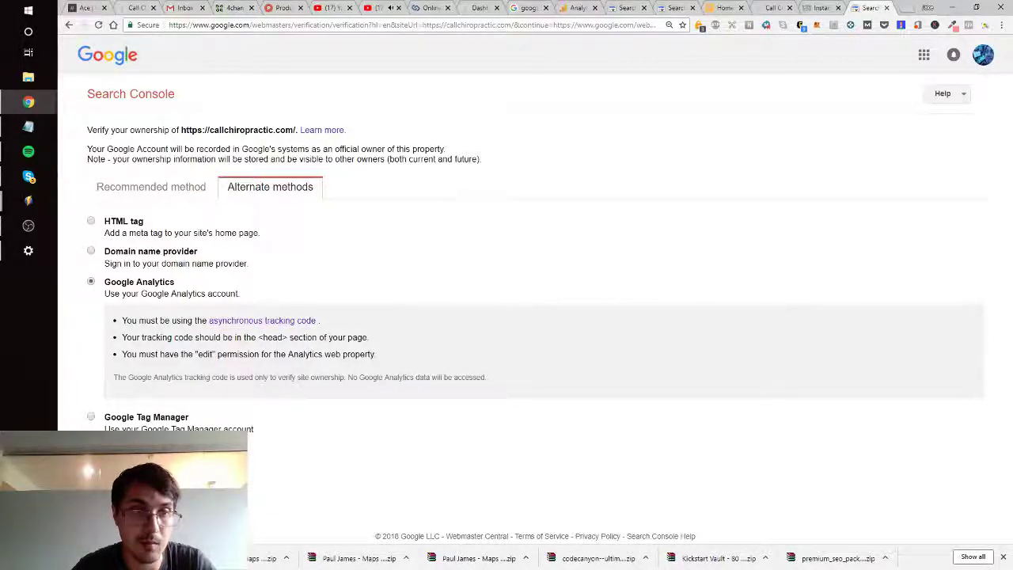
click(91, 221)
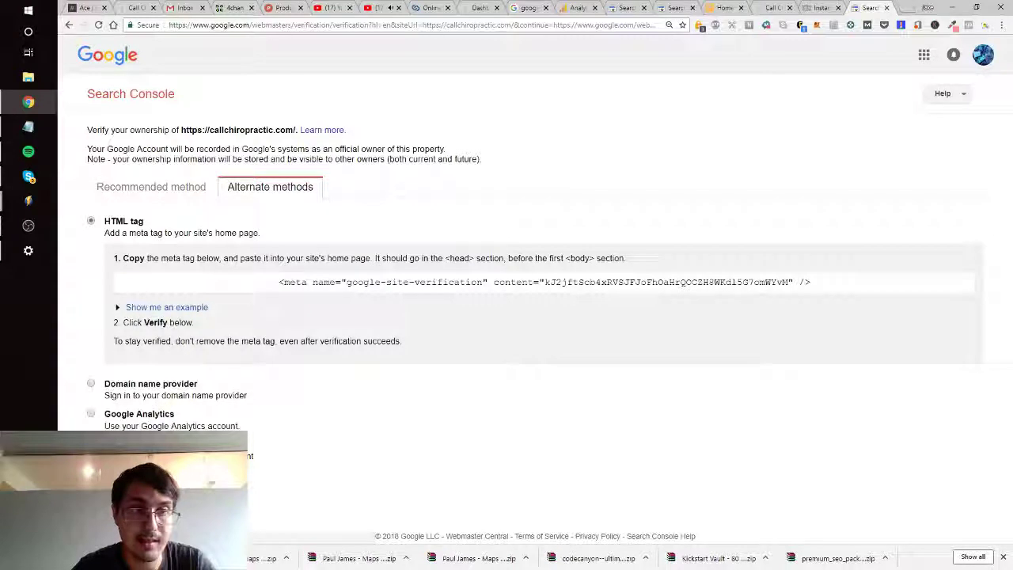
Select the google-site-verification meta tag for copying and highlight <head> in the placement instructions.
click(544, 283)
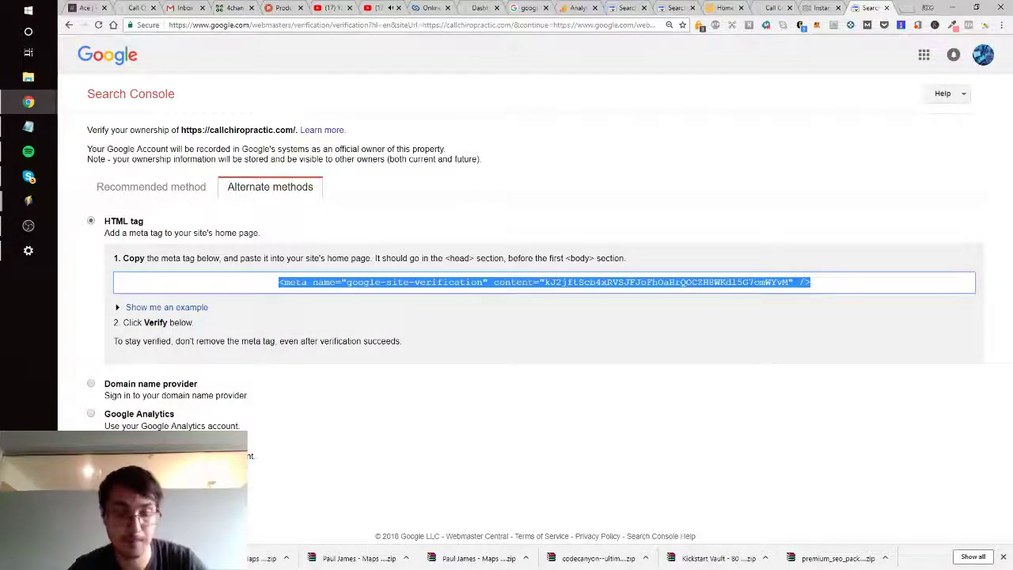
click(545, 282)
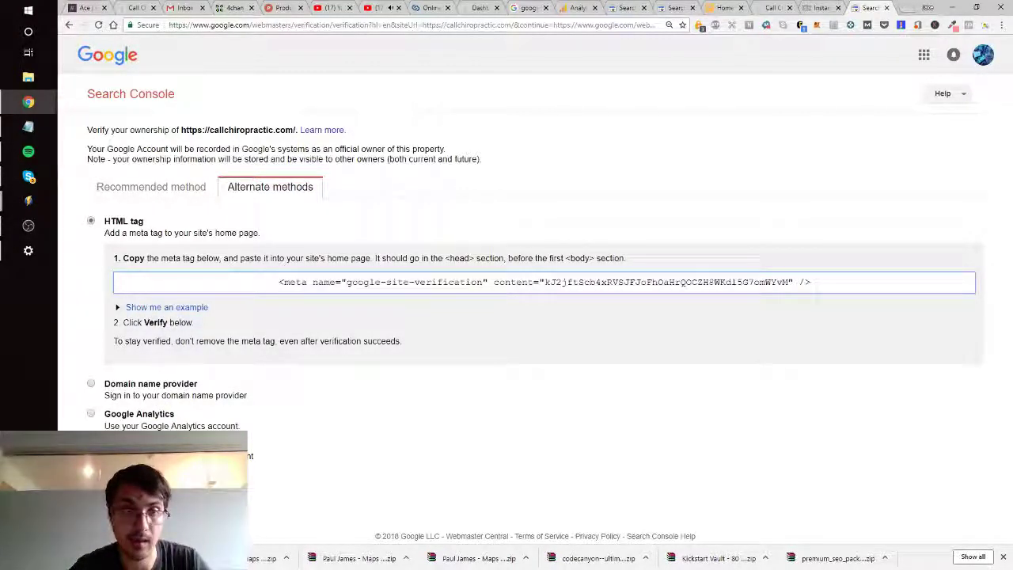
click(456, 258)
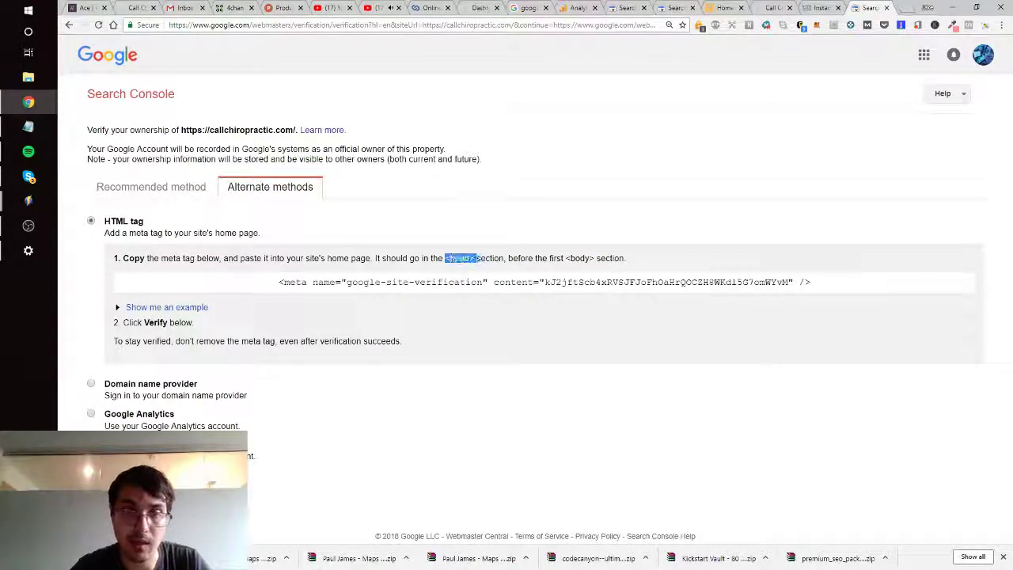
Inspect the verification page's HTML, collapse its body element to compare head and body, and close the inspector.
right_click(484, 227)
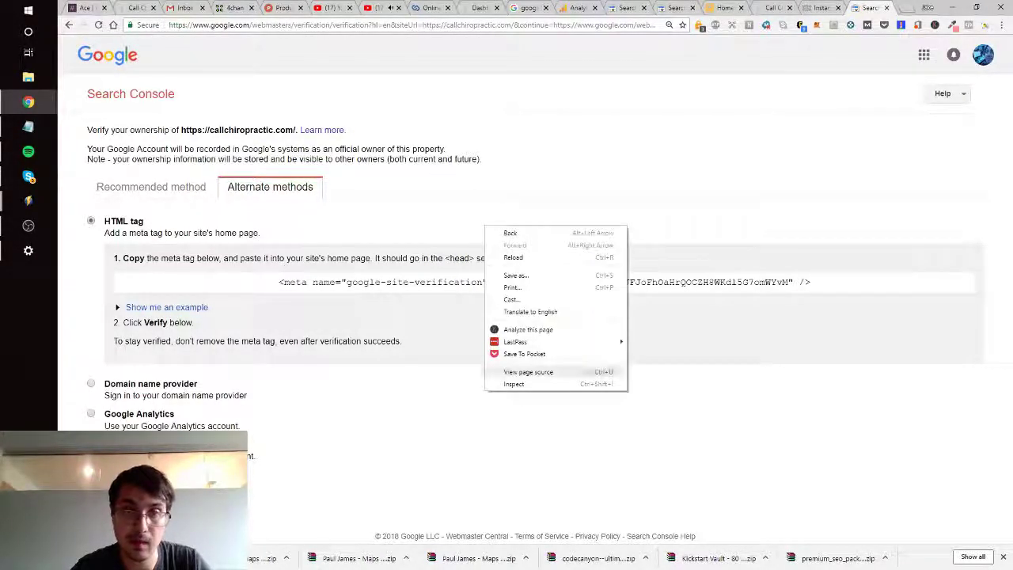
key(Escape)
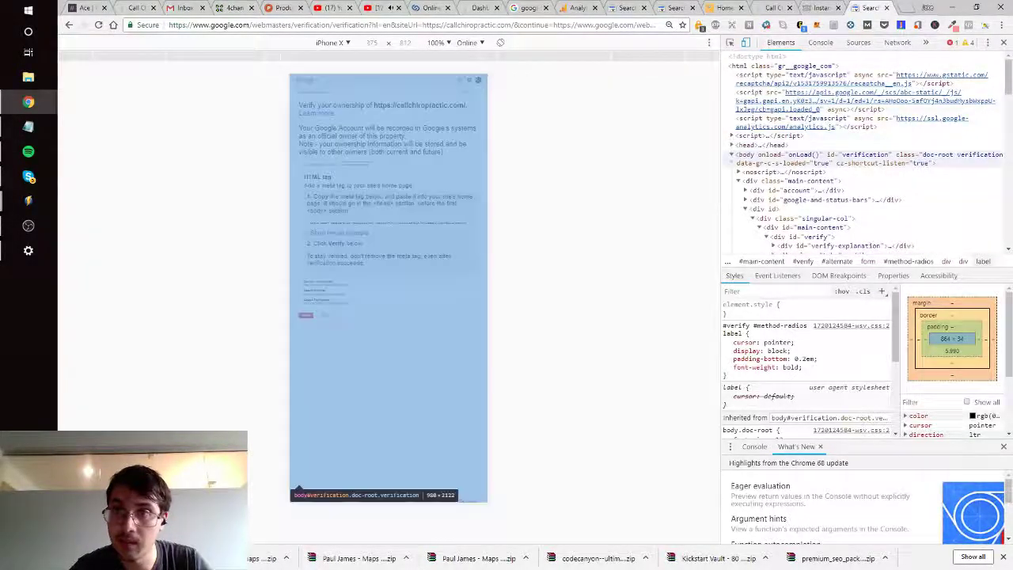
click(732, 154)
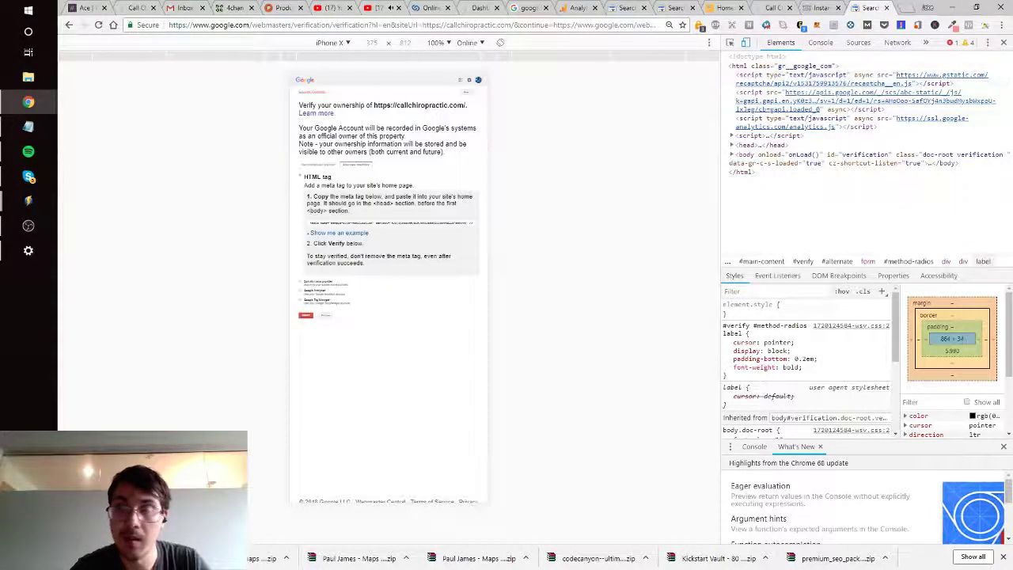
key(F12)
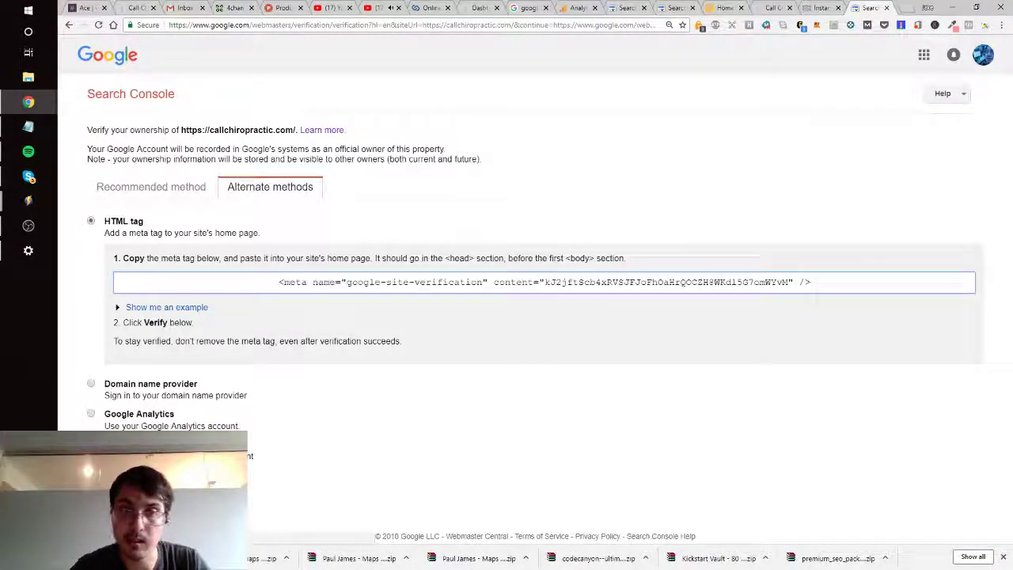
Copy the google-site-verification meta tag and open the Call Chiropractic site's WordPress dashboard.
click(308, 283)
click(773, 8)
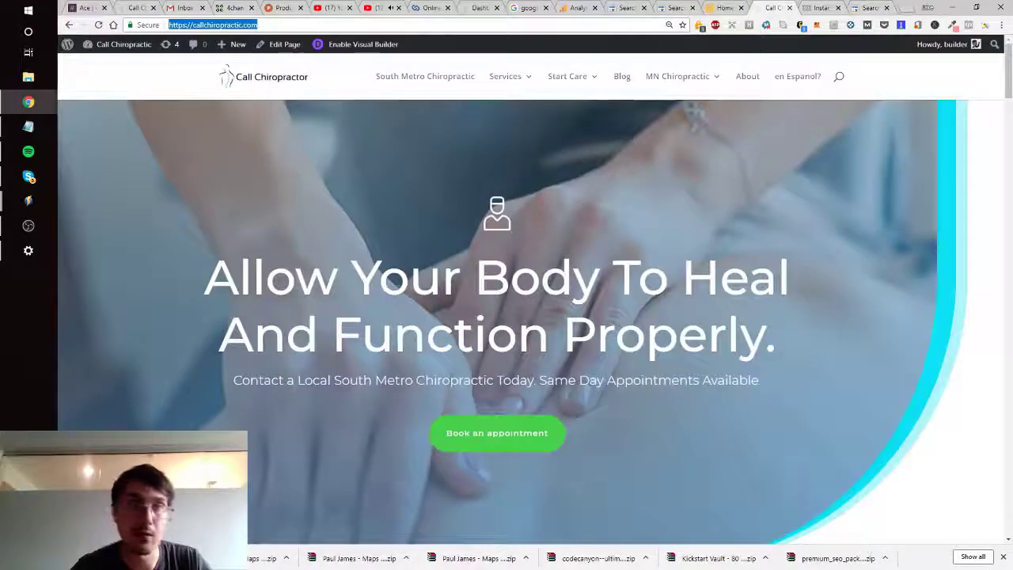
mouse_move(123, 44)
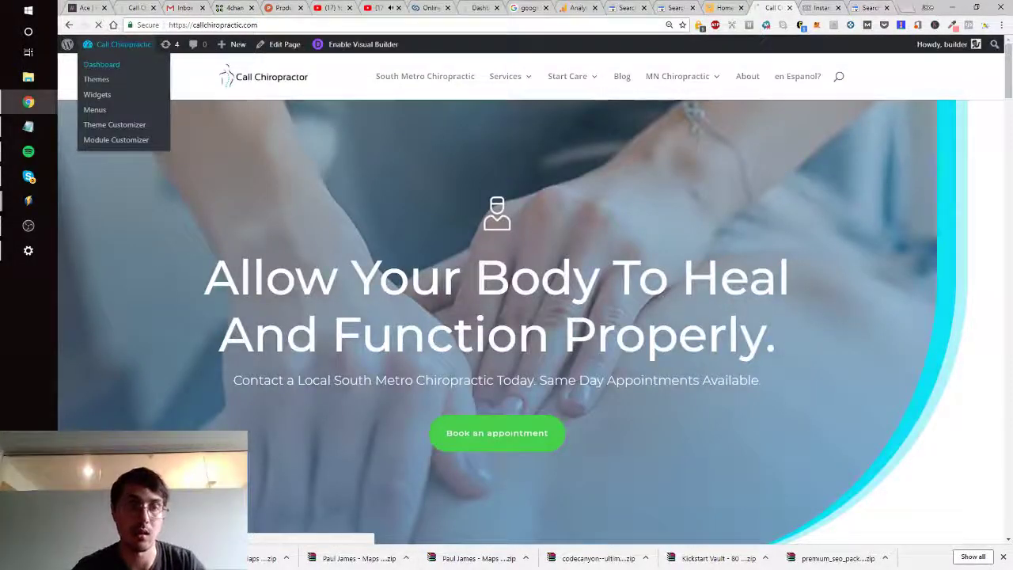
click(101, 63)
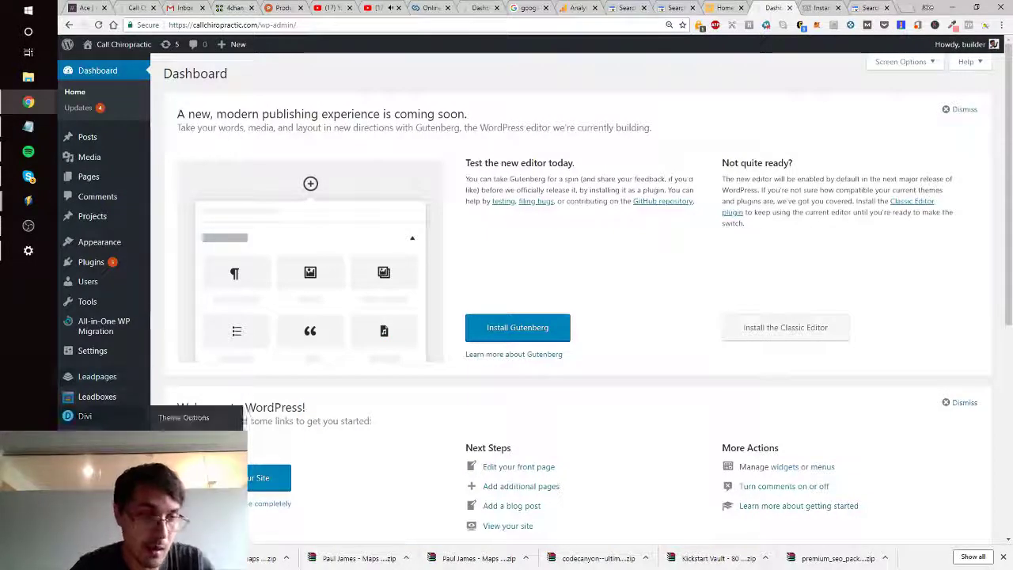
mouse_move(95, 377)
mouse_move(92, 351)
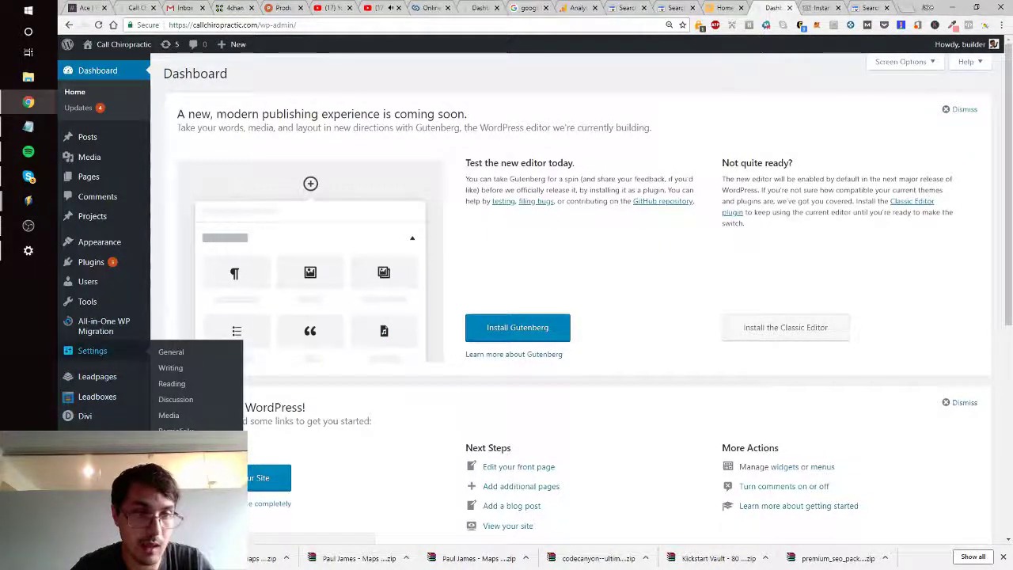
mouse_move(84, 415)
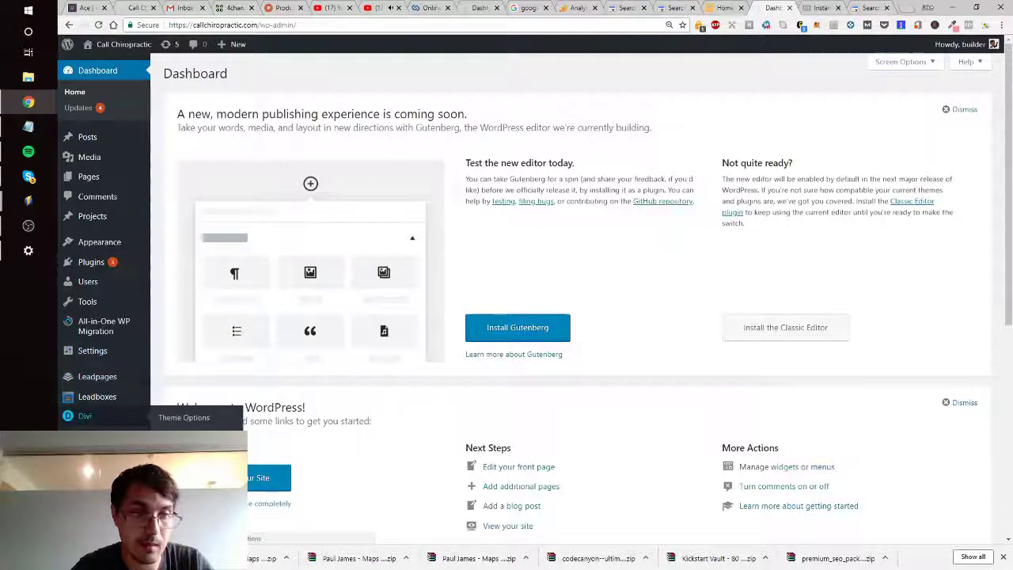
Search for "header footer" among the new plugins that can be added to the WordPress site.
mouse_move(91, 262)
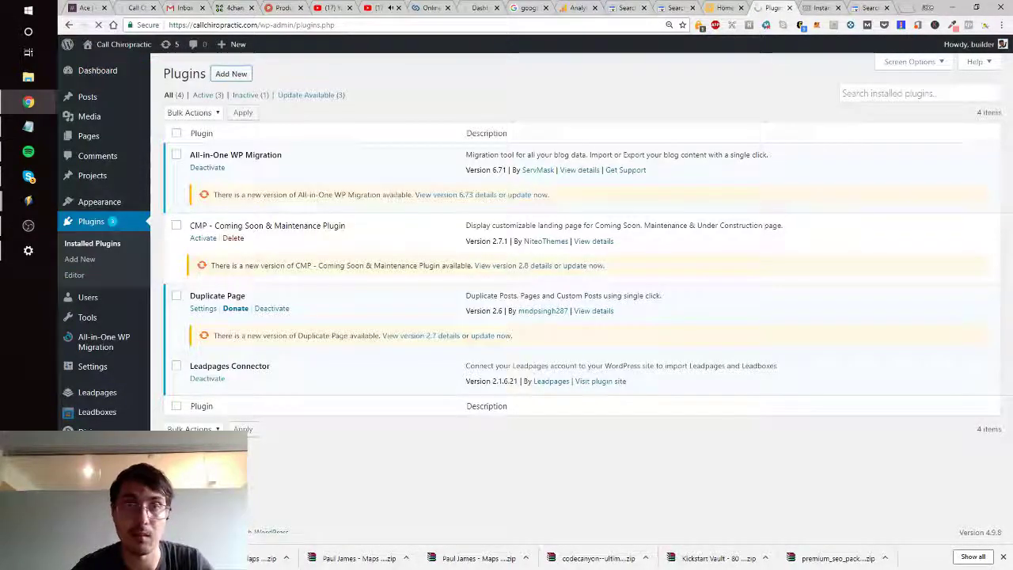
click(232, 74)
click(862, 106)
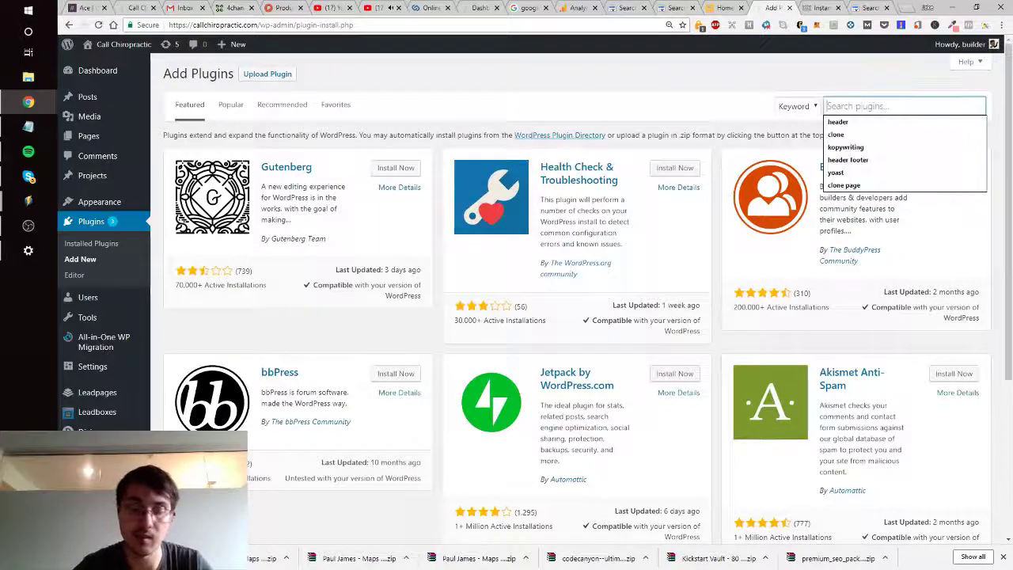
text(header footer)
key(Return)
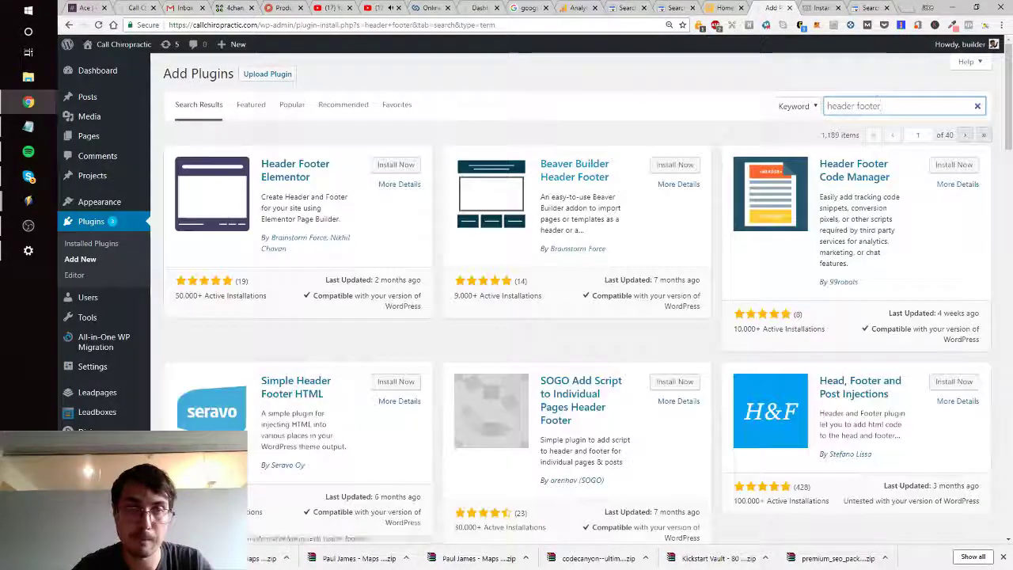
Install and activate the Insert Headers and Footers plugin by WPBeginner.
scroll(578, 317, down, 3)
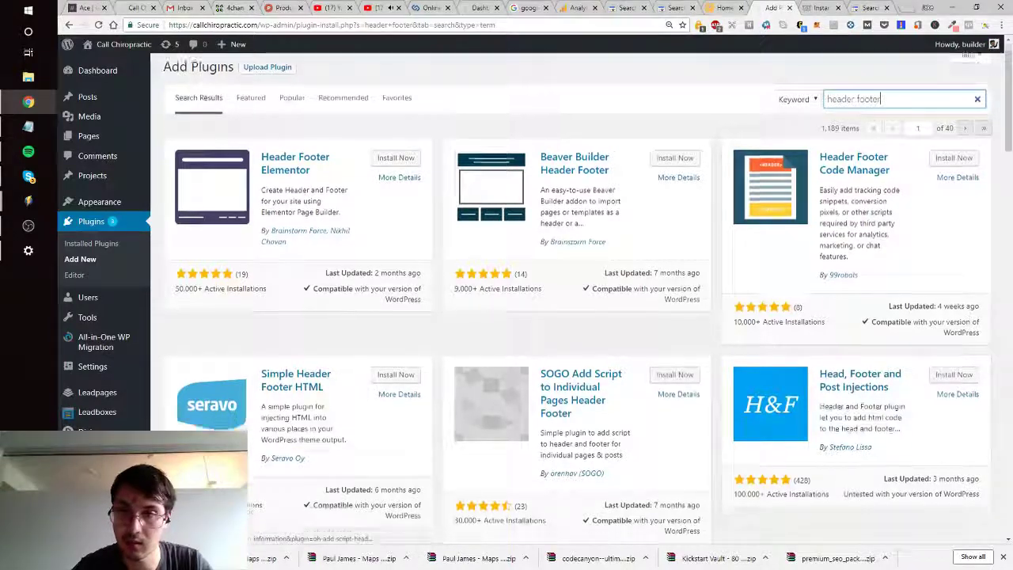
scroll(578, 316, up, 3)
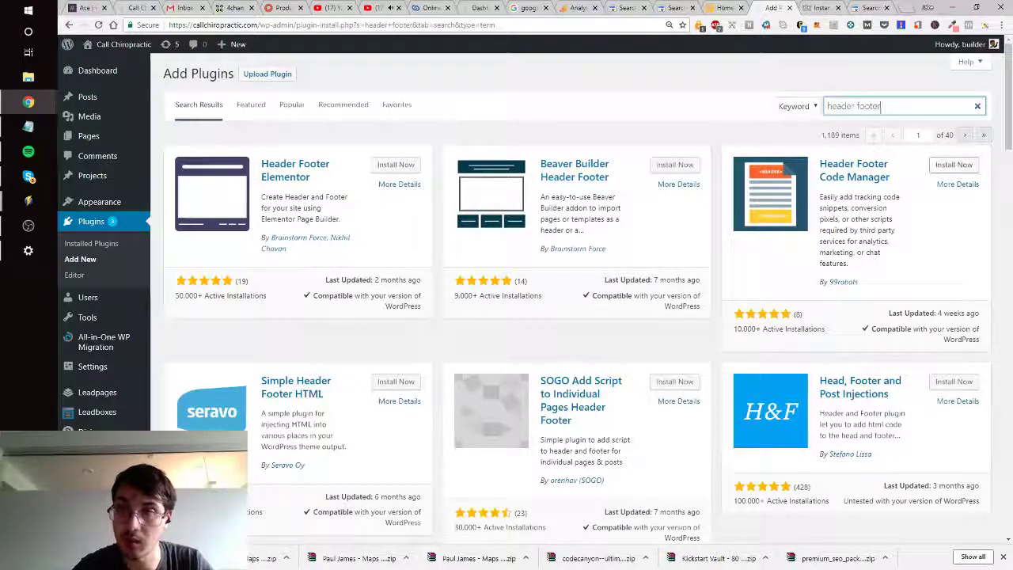
scroll(578, 317, down, 9)
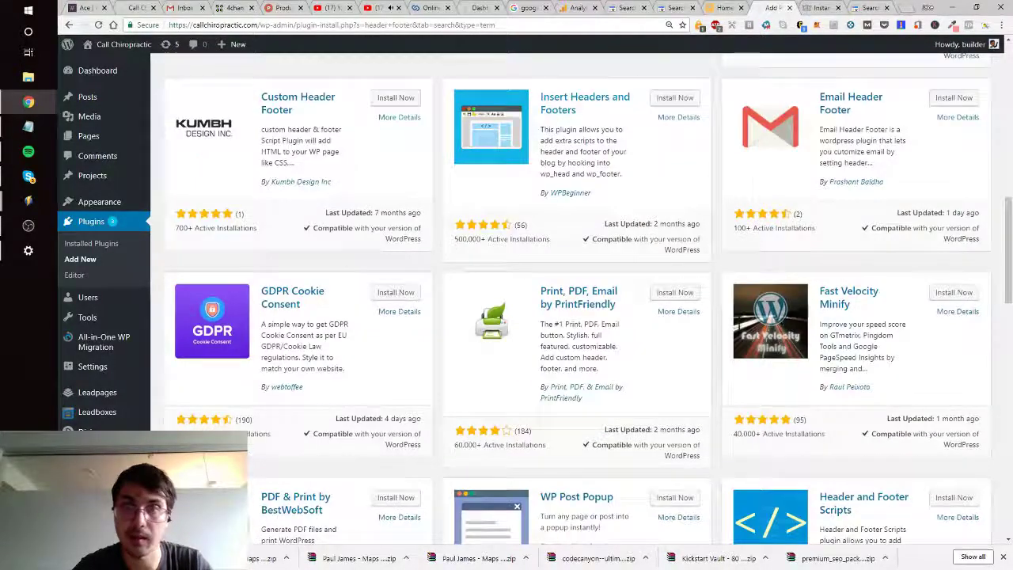
click(674, 98)
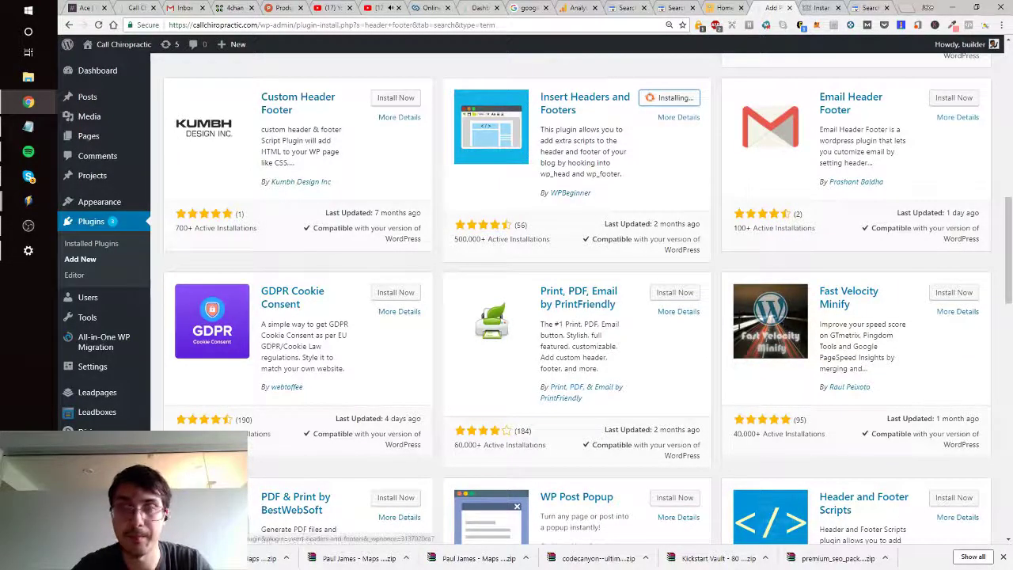
scroll(578, 316, up, 1)
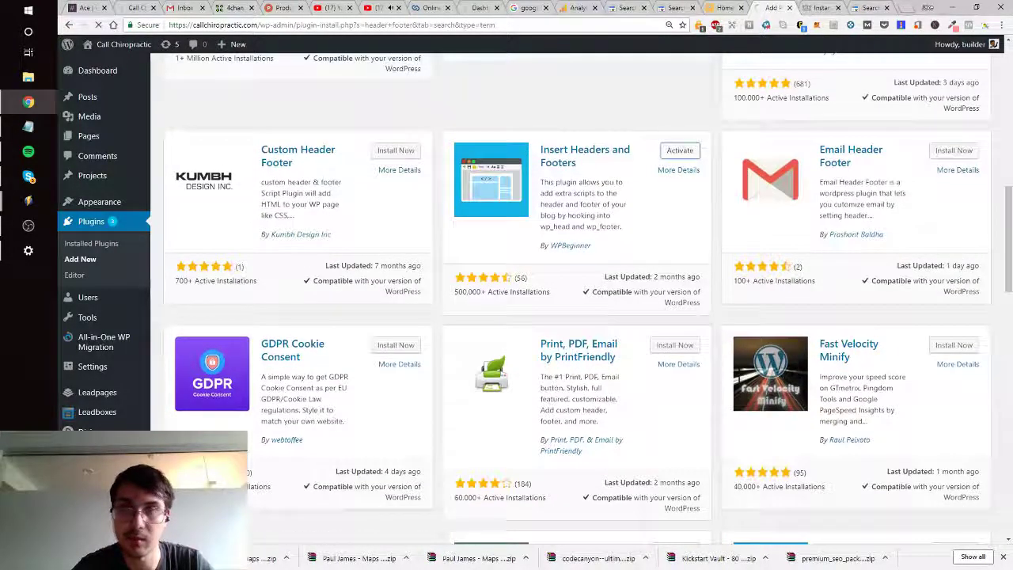
click(679, 150)
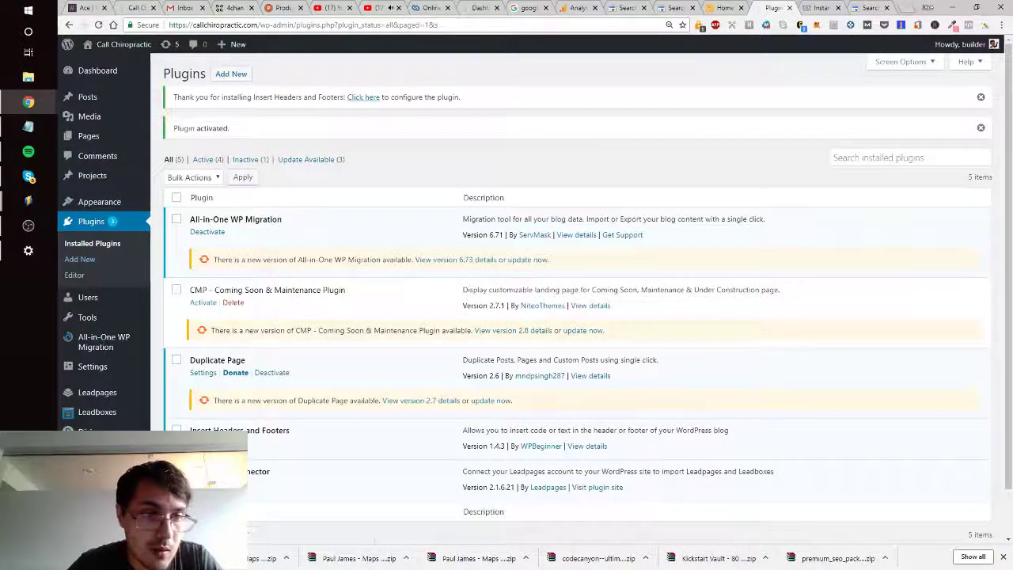
Paste the google-site-verification meta tag into Scripts in Header of the Insert Headers and Footers settings and save.
mouse_move(93, 366)
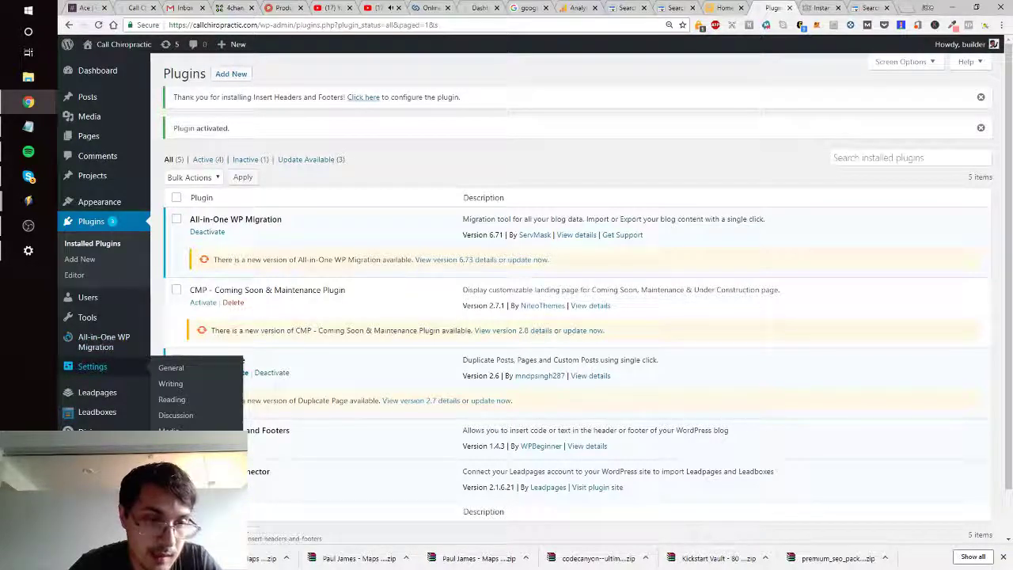
click(194, 494)
click(356, 170)
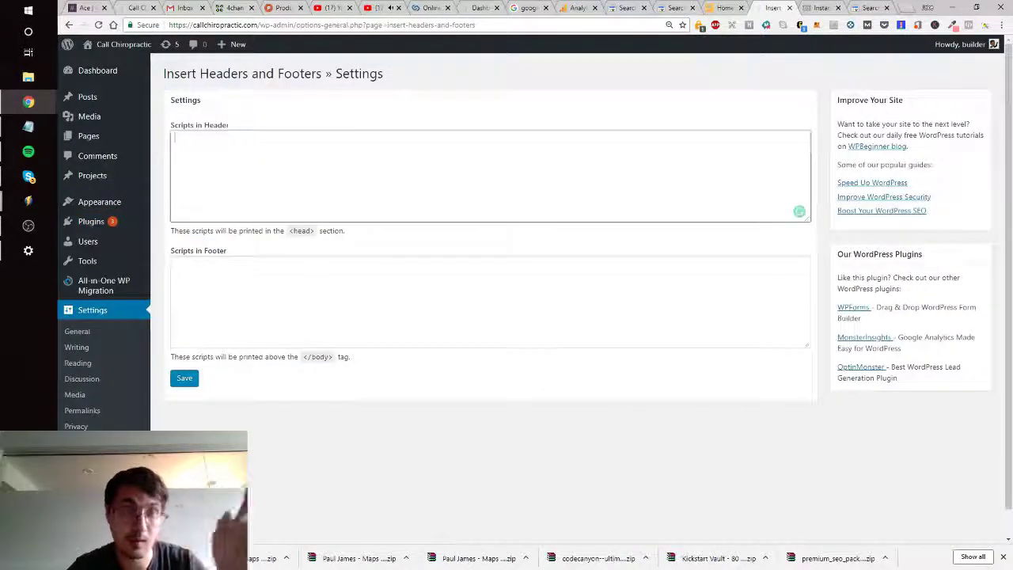
text(<meta name="google-site-verification" content="kJ2jftScb4xRVSJFJoFhOaHrQOC2H8WKdl5G7cmWYvM" />)
click(184, 377)
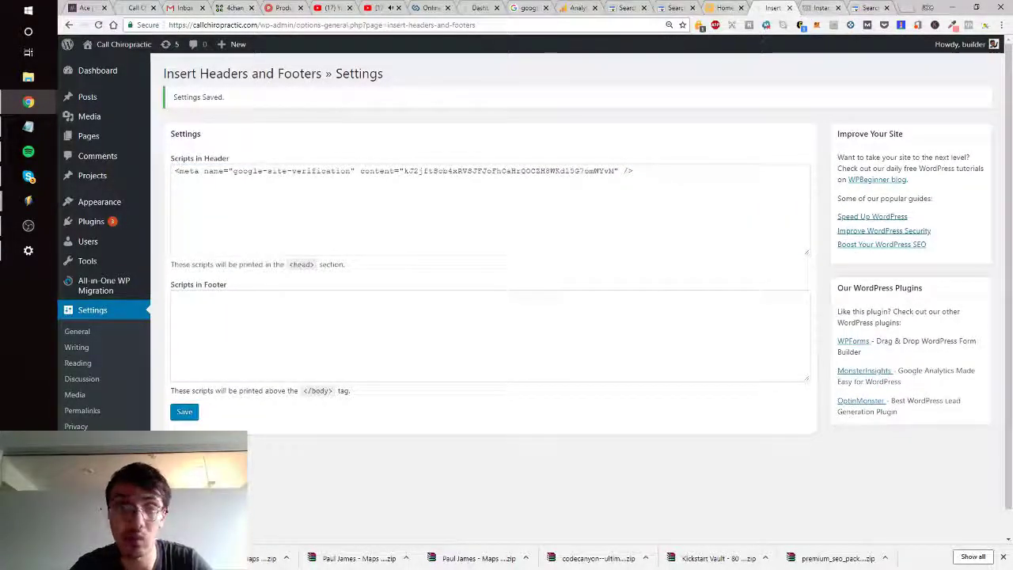
click(870, 8)
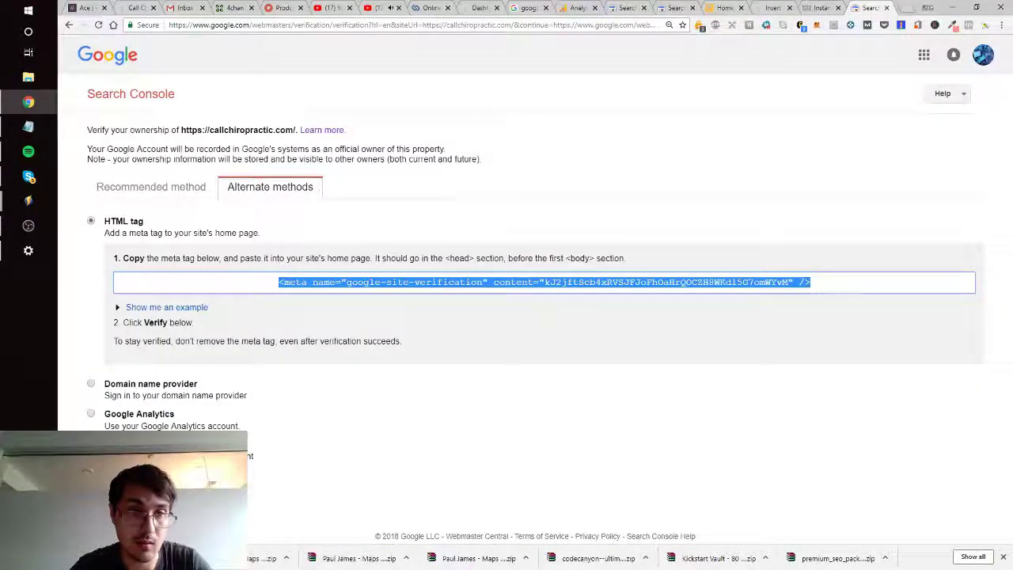
key(F5)
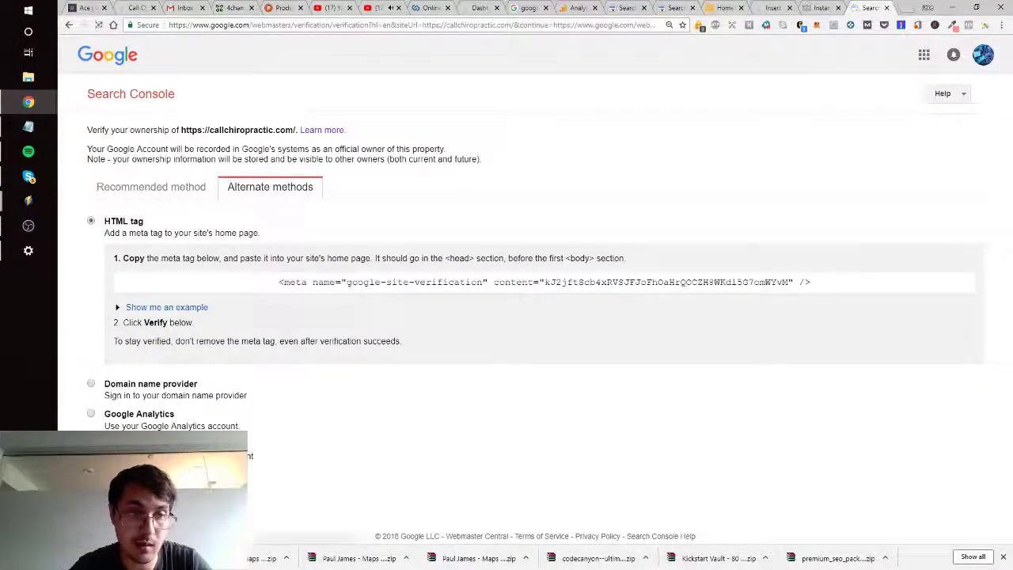
key(ctrl+shift+Tab)
key(ctrl+shift+Tab)
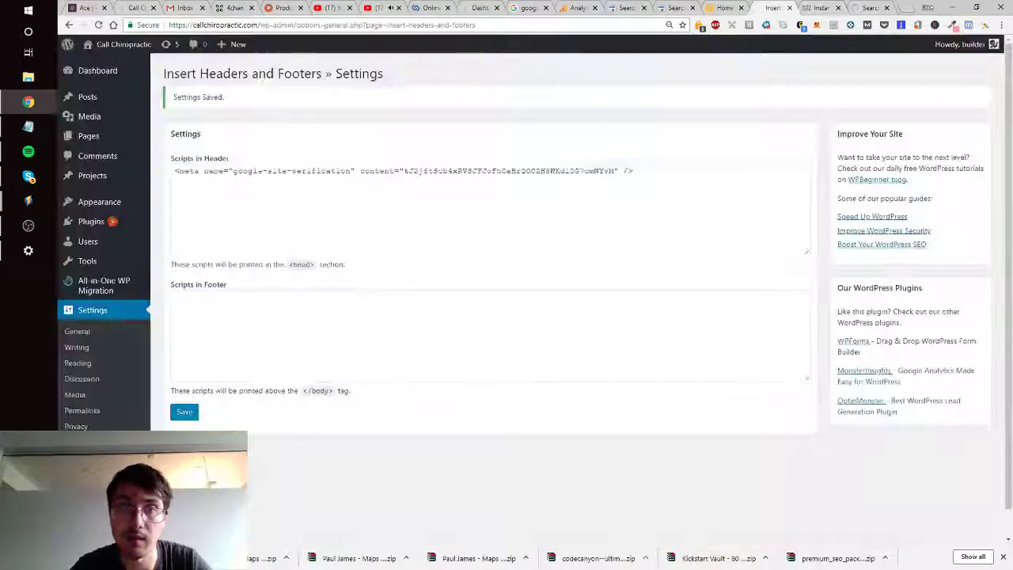
key(ctrl+Tab)
key(ctrl+Tab)
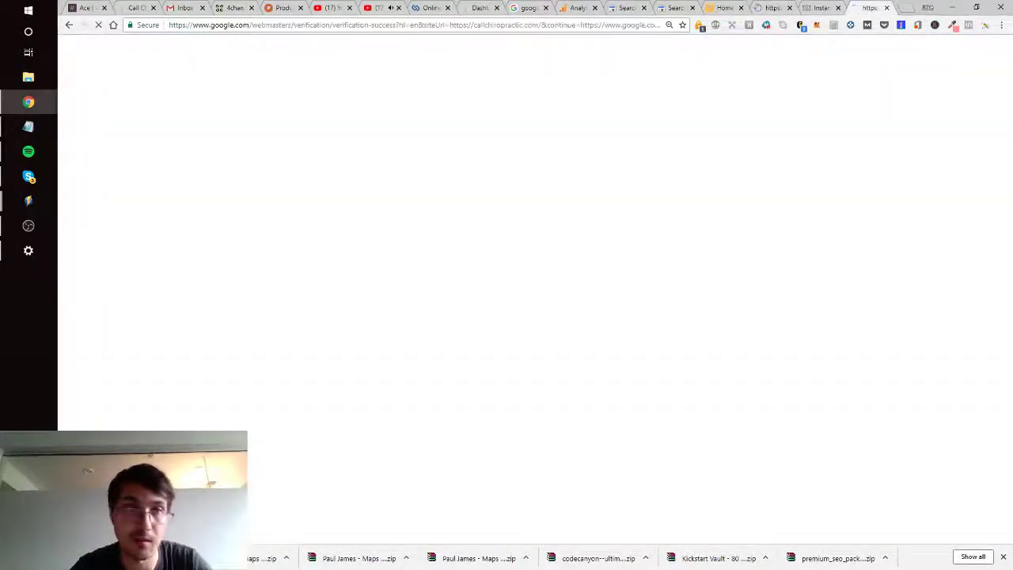
Highlight the ownership verification message and continue to the callchiropractic.com property dashboard.
drag(182, 130, 156, 150)
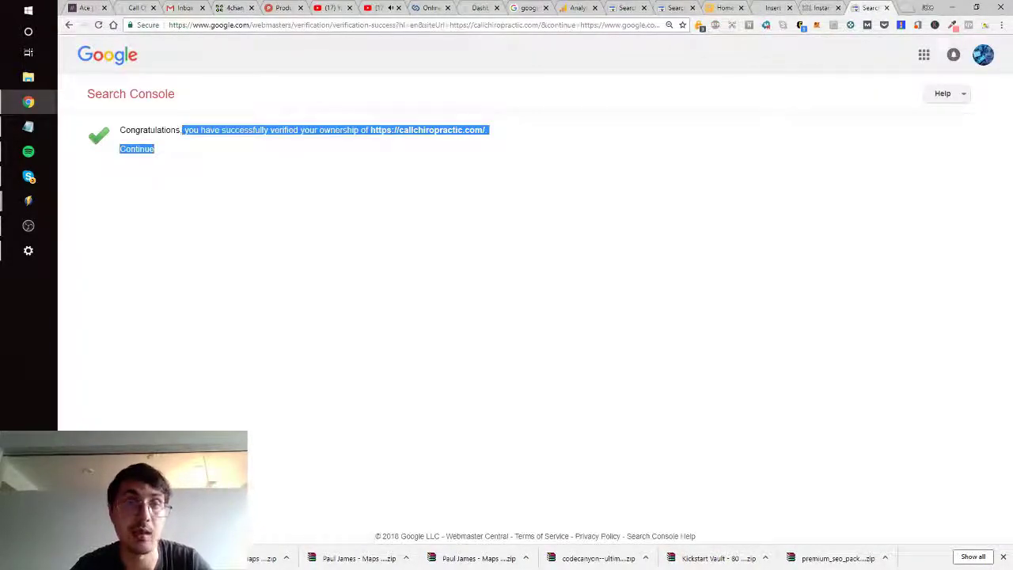
drag(283, 130, 249, 130)
click(155, 149)
click(250, 131)
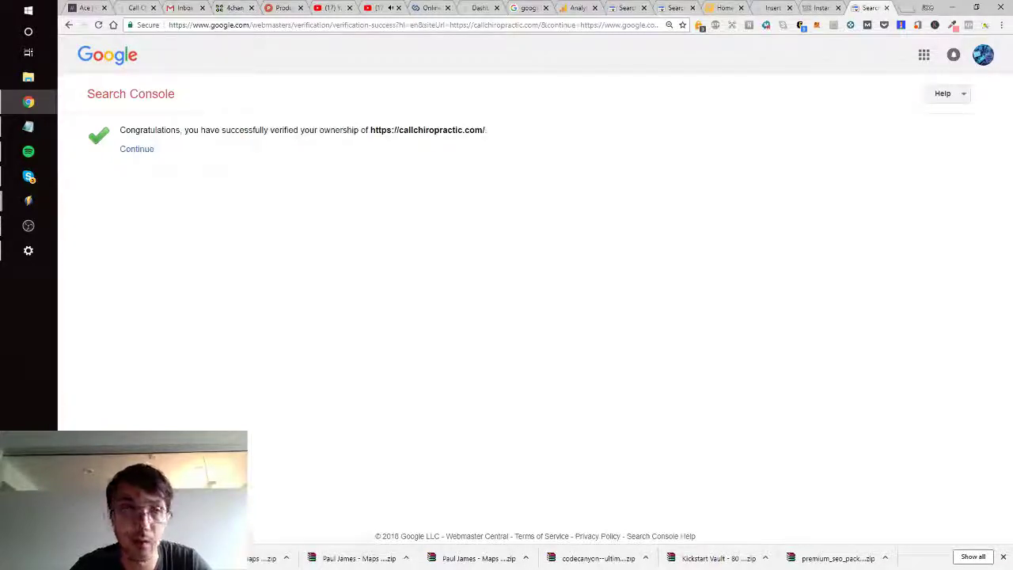
click(136, 149)
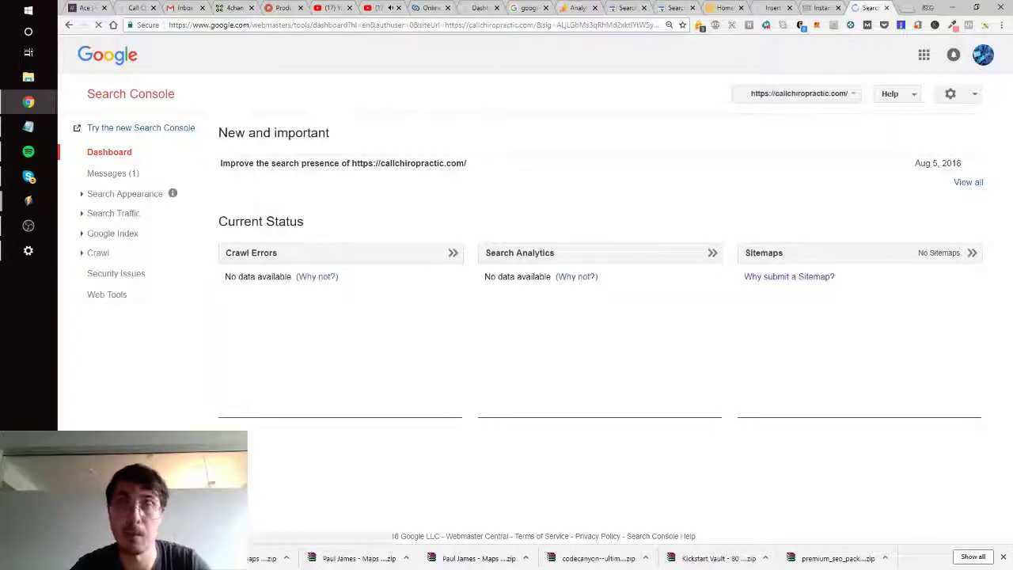
Search Google for "google analytics" in a new tab and open the Google Analytics web app from the results.
key(ctrl+t)
text(google)
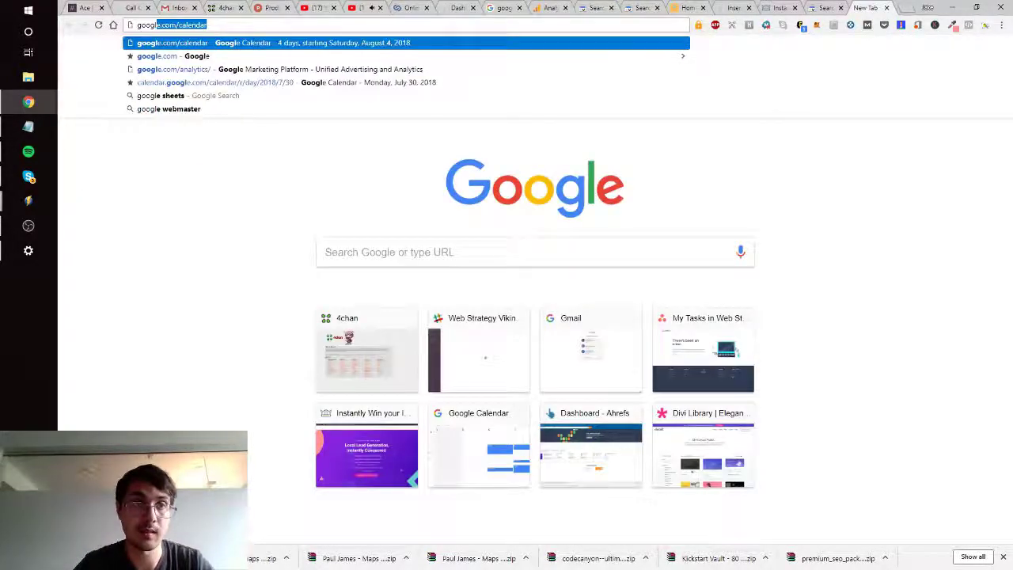
text( analytics)
key(Return)
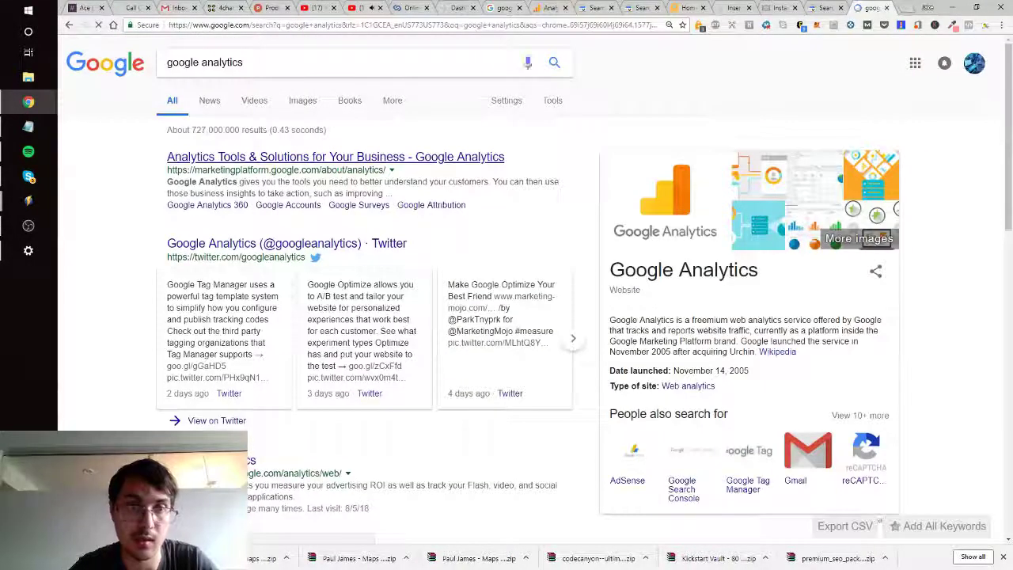
middle_click(215, 461)
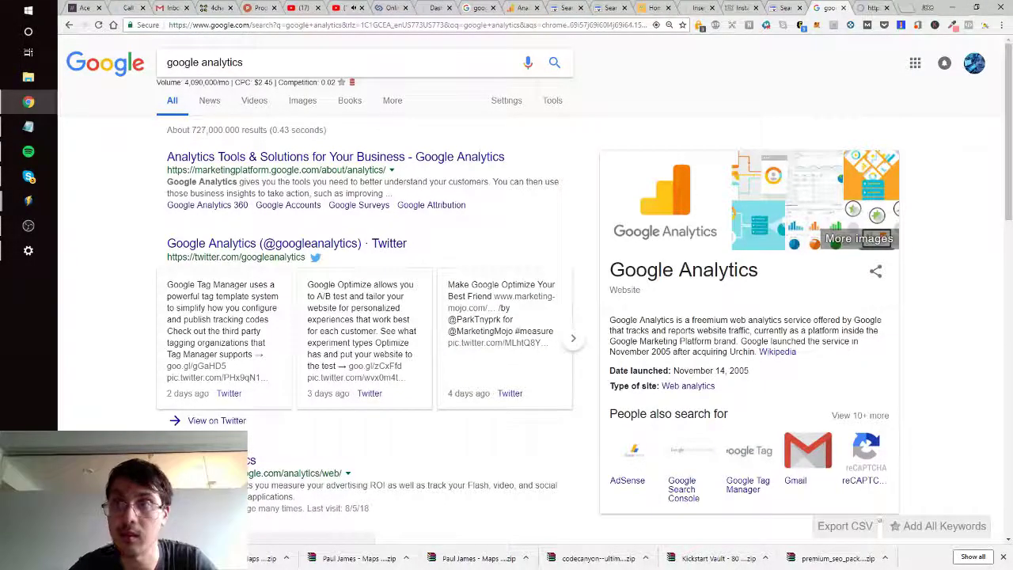
click(874, 8)
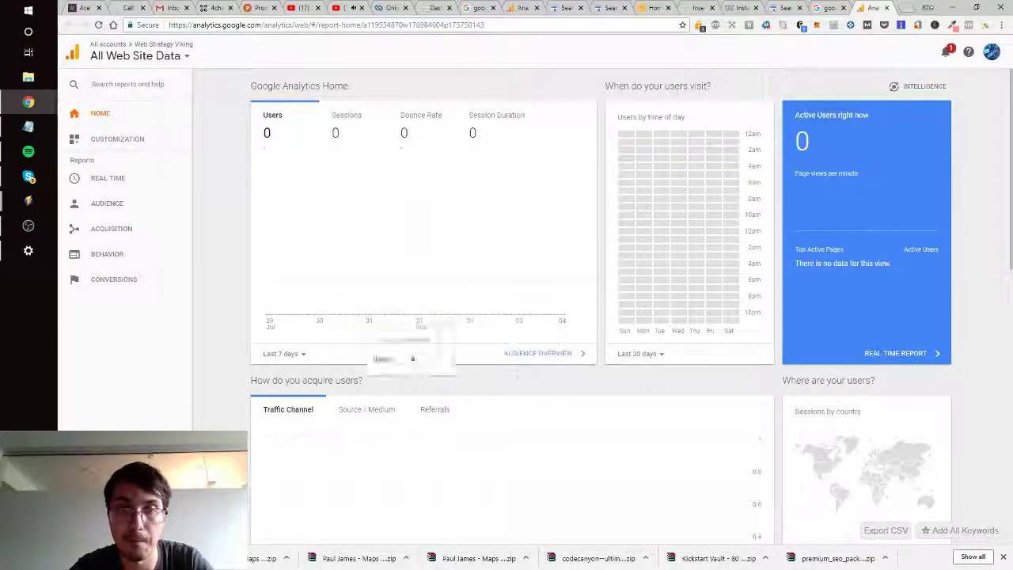
Set the date range of the Users chart on the Analytics home page to the last 90 days.
click(284, 353)
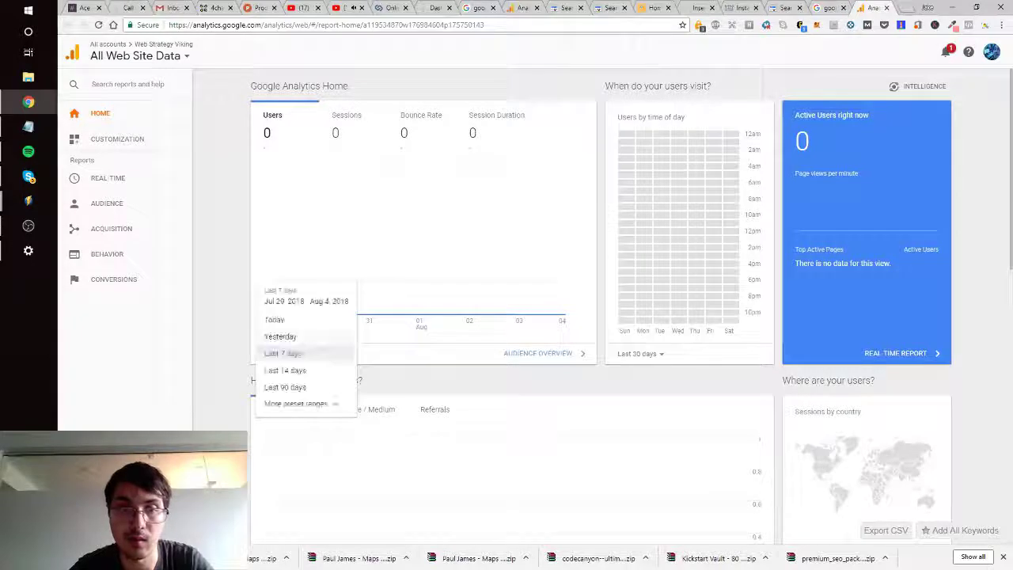
click(290, 387)
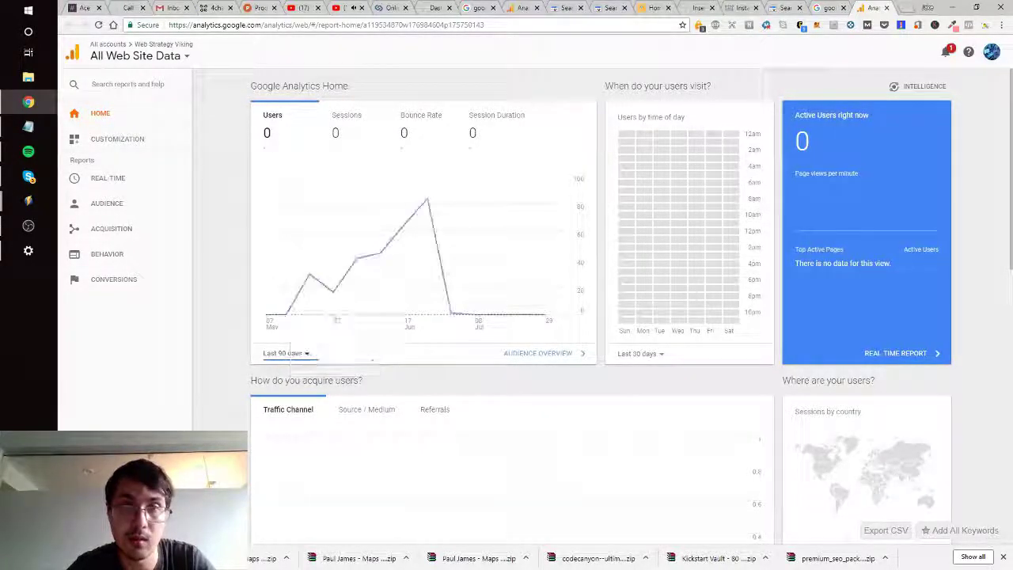
click(286, 354)
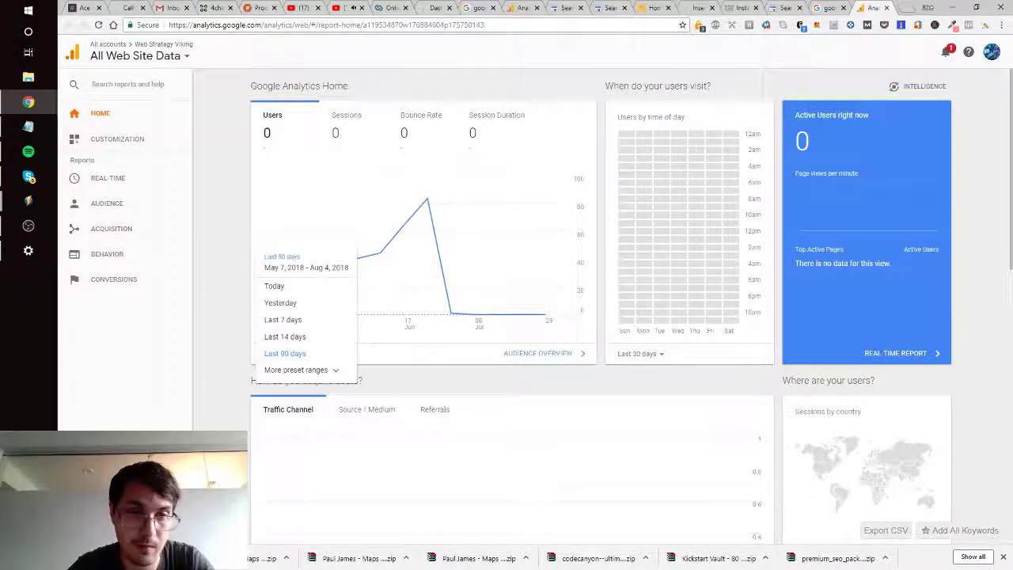
click(288, 231)
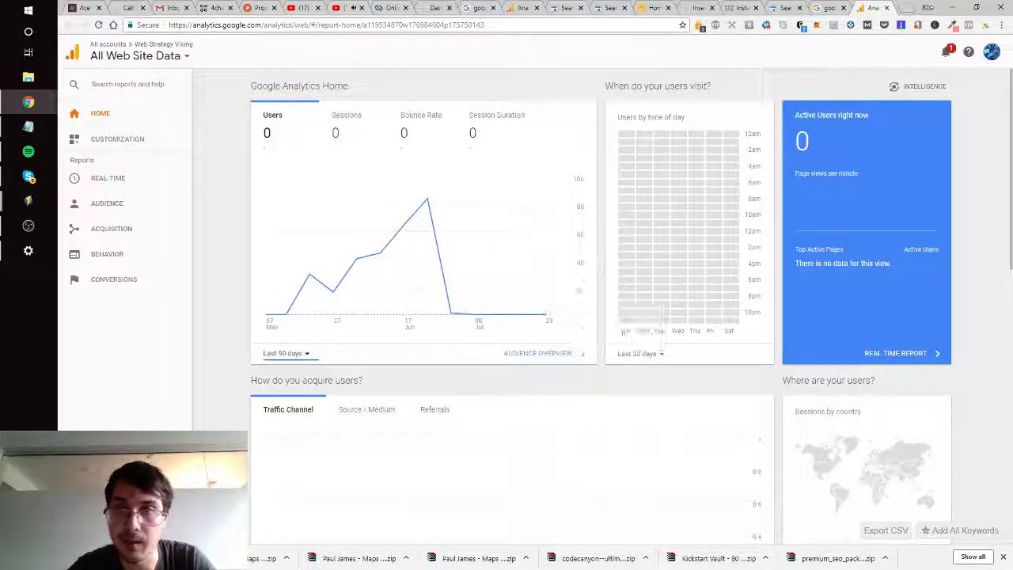
scroll(601, 261, down, 3)
scroll(475, 300, up, 3)
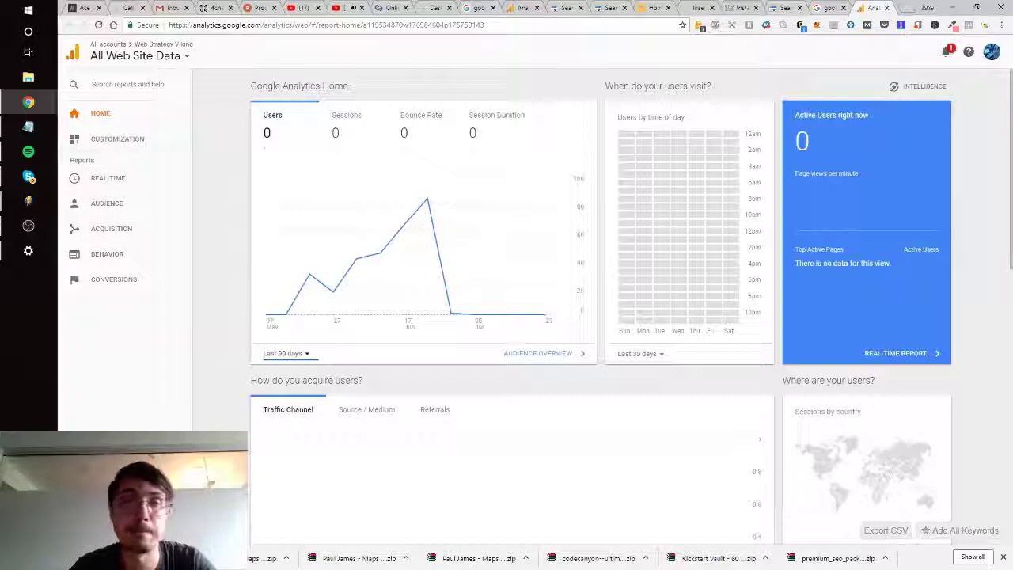
Check the list of Analytics accounts, reselect the All Web Site Data view and look over its home report cards.
click(138, 55)
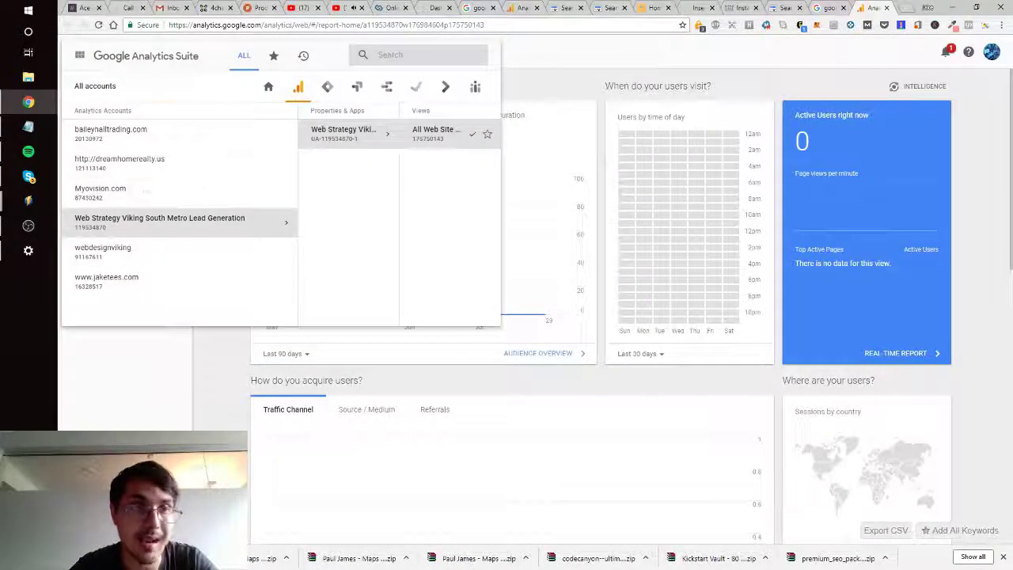
click(435, 131)
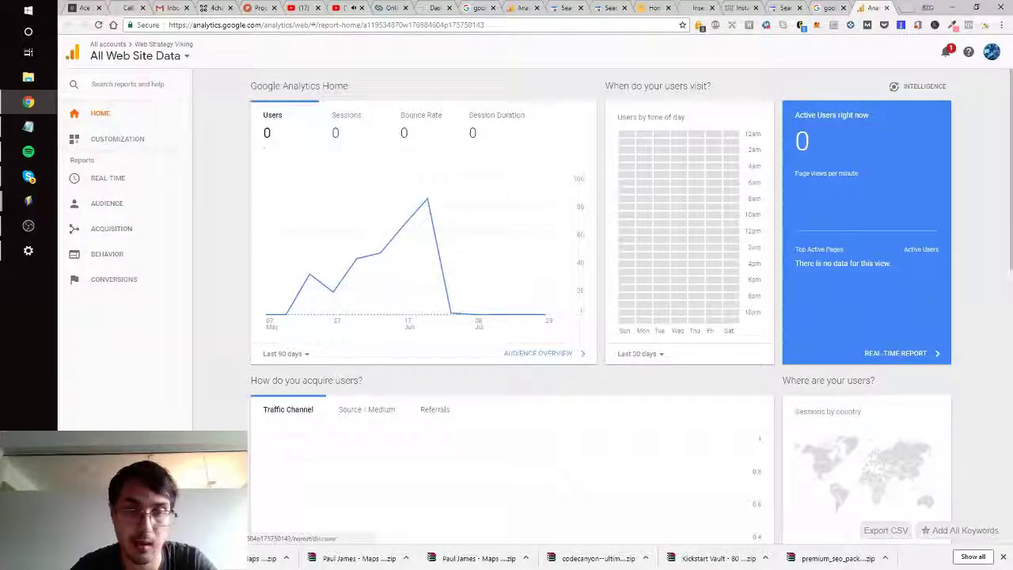
scroll(632, 388, down, 5)
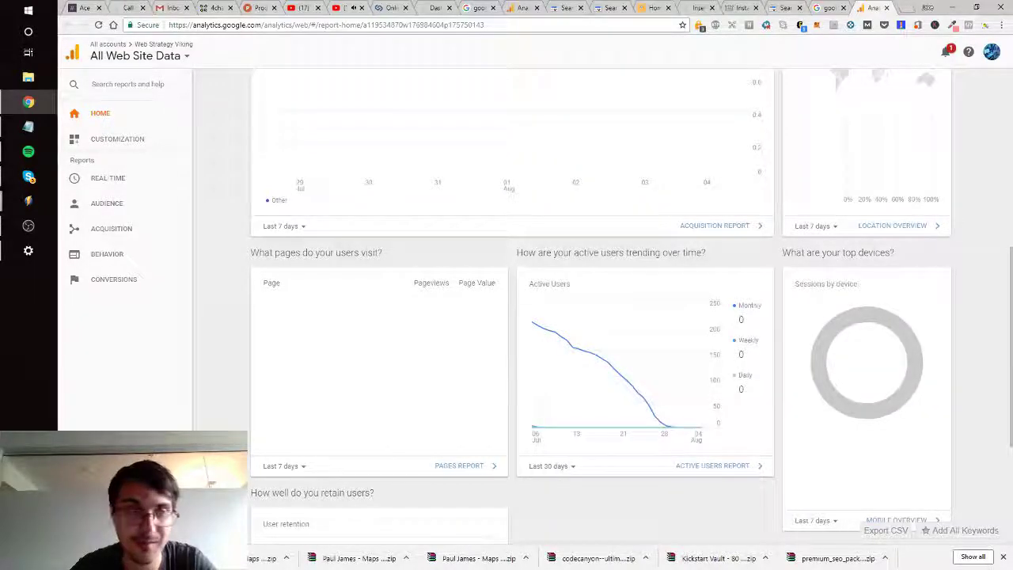
scroll(602, 316, down, 3)
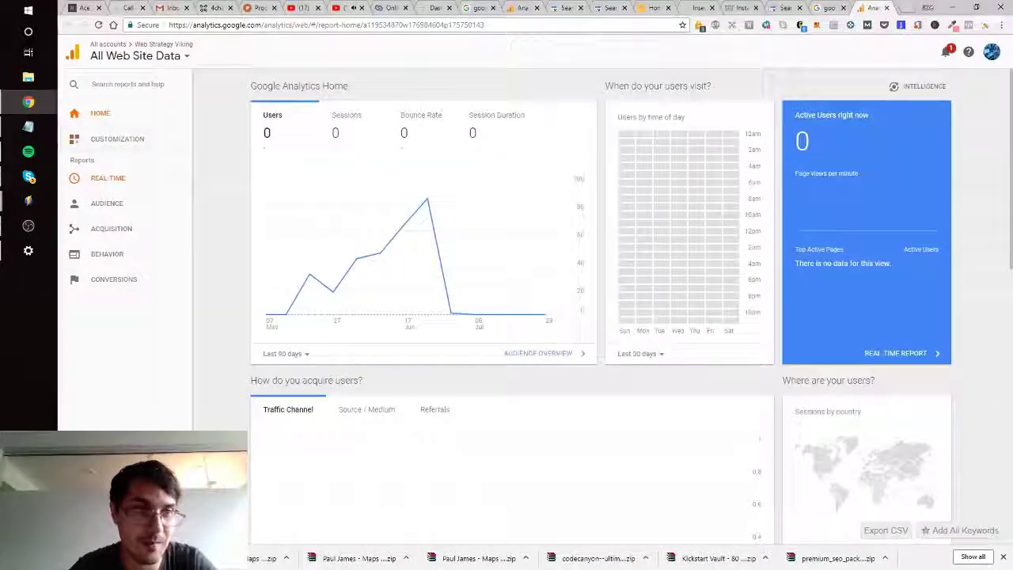
Open the Suite Home overview from the account picker and return to the Analytics home report.
click(136, 55)
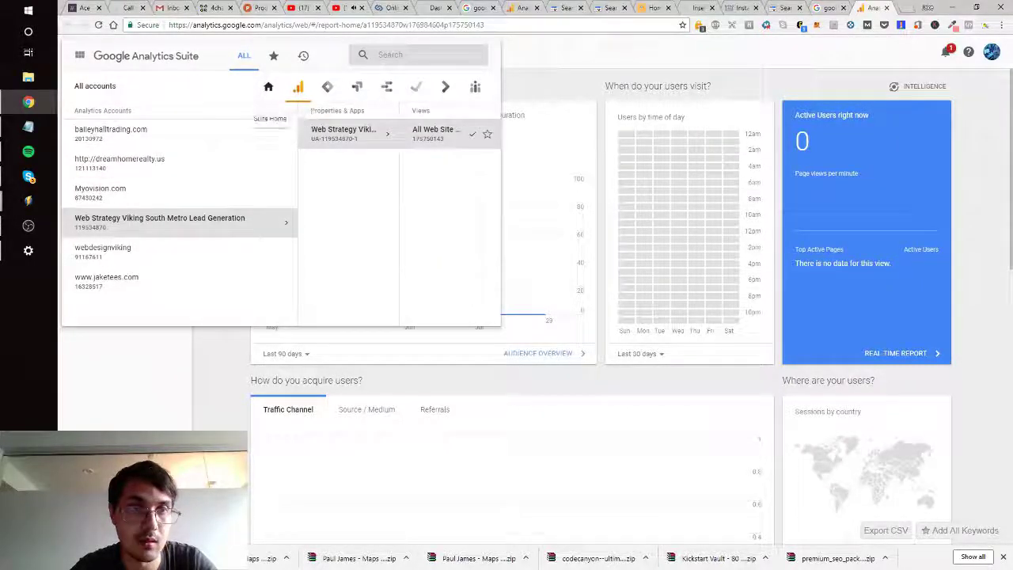
click(268, 87)
click(280, 261)
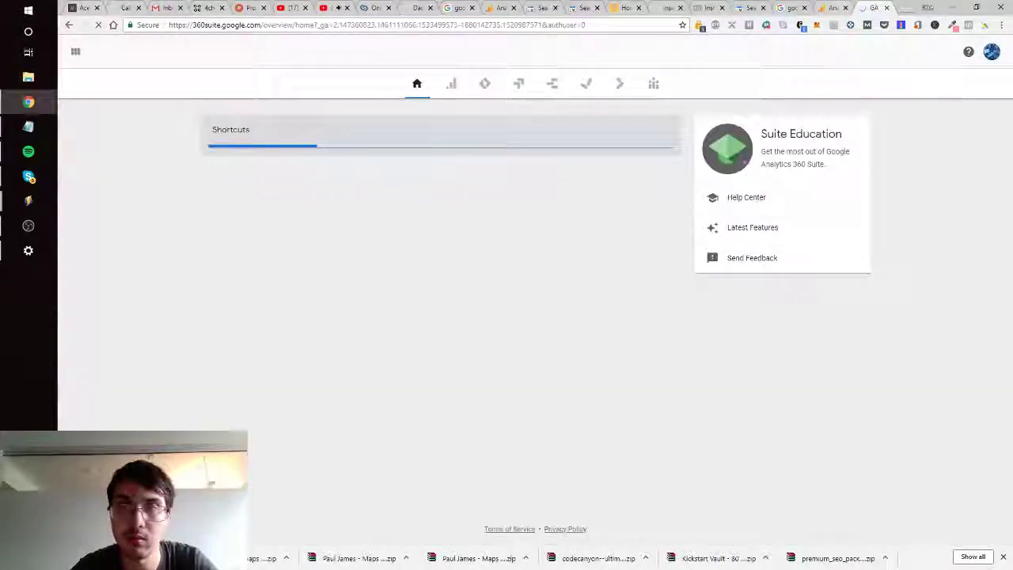
key(ctrl+shift+Tab)
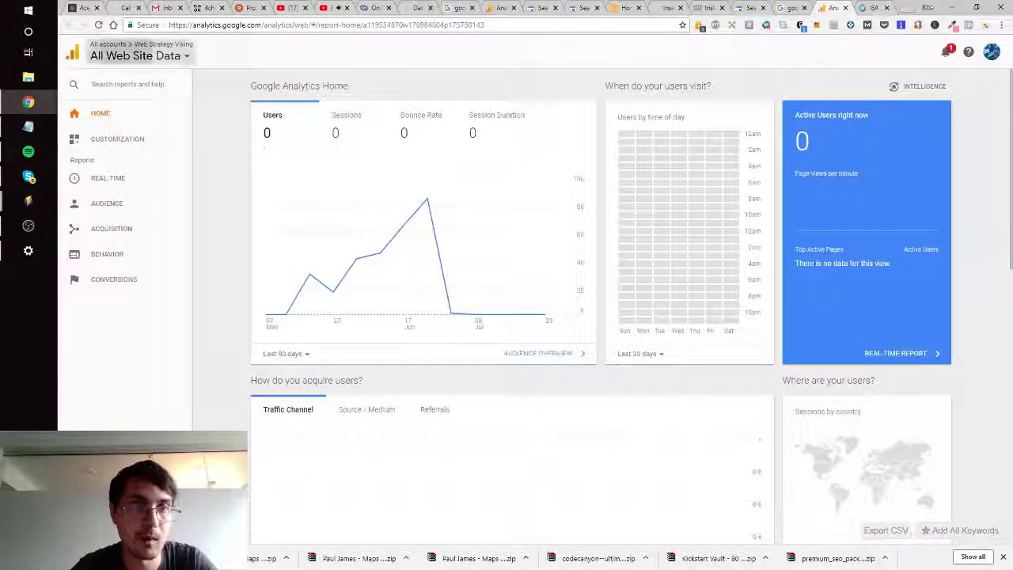
Browse the Analytics accounts and their properties in the account picker, including baileyhalltrading.com, and close it.
click(135, 56)
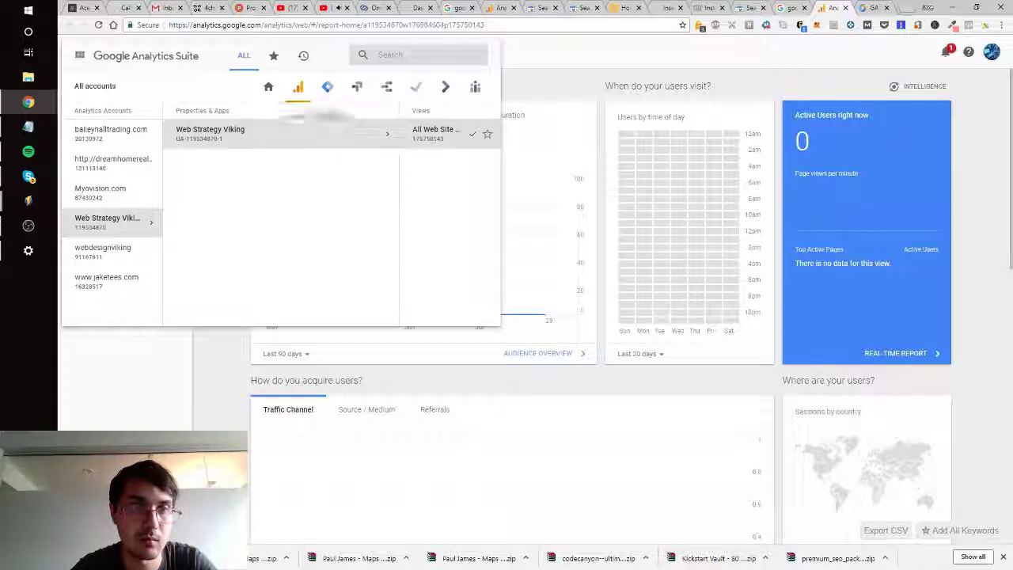
click(90, 229)
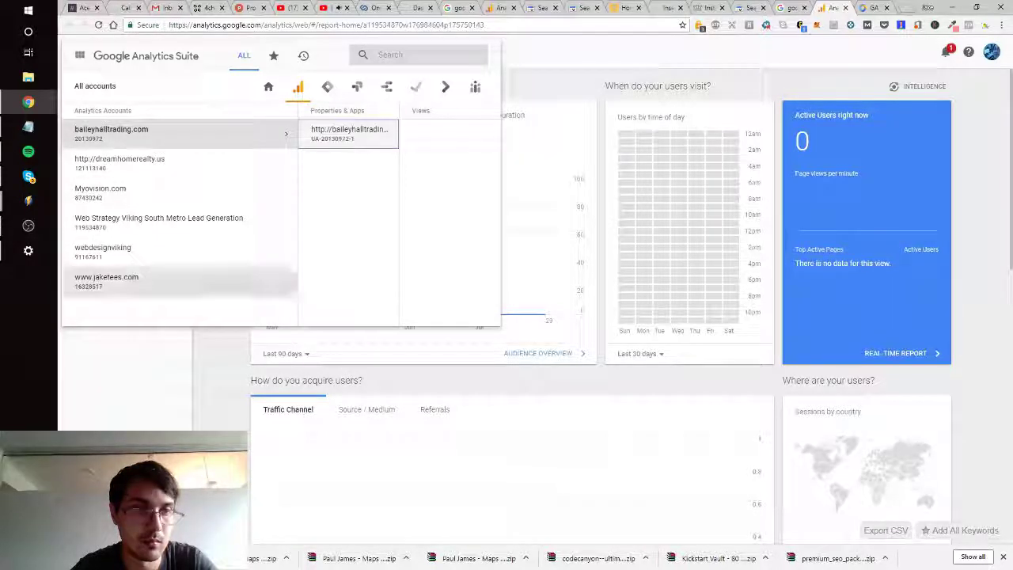
click(686, 297)
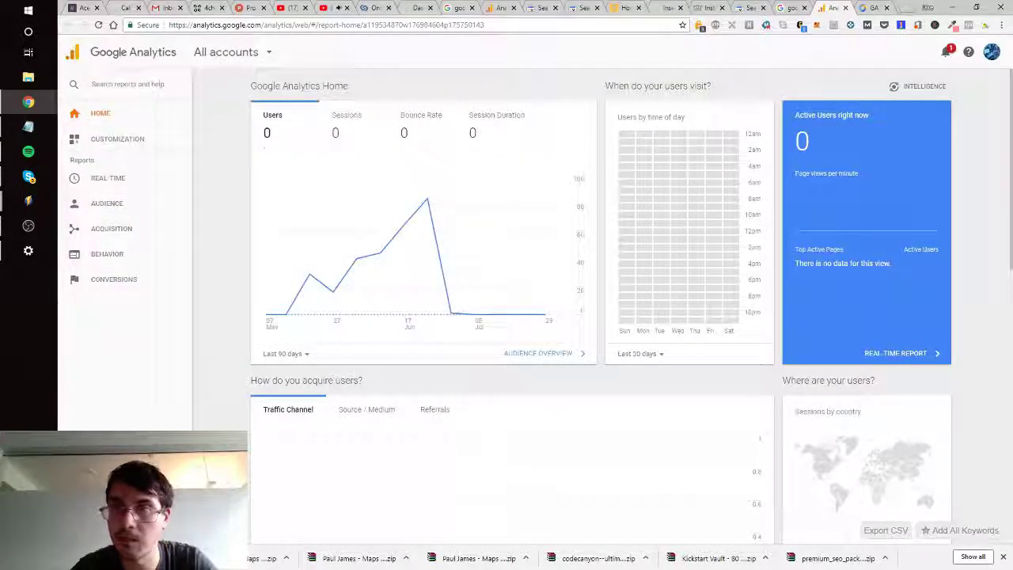